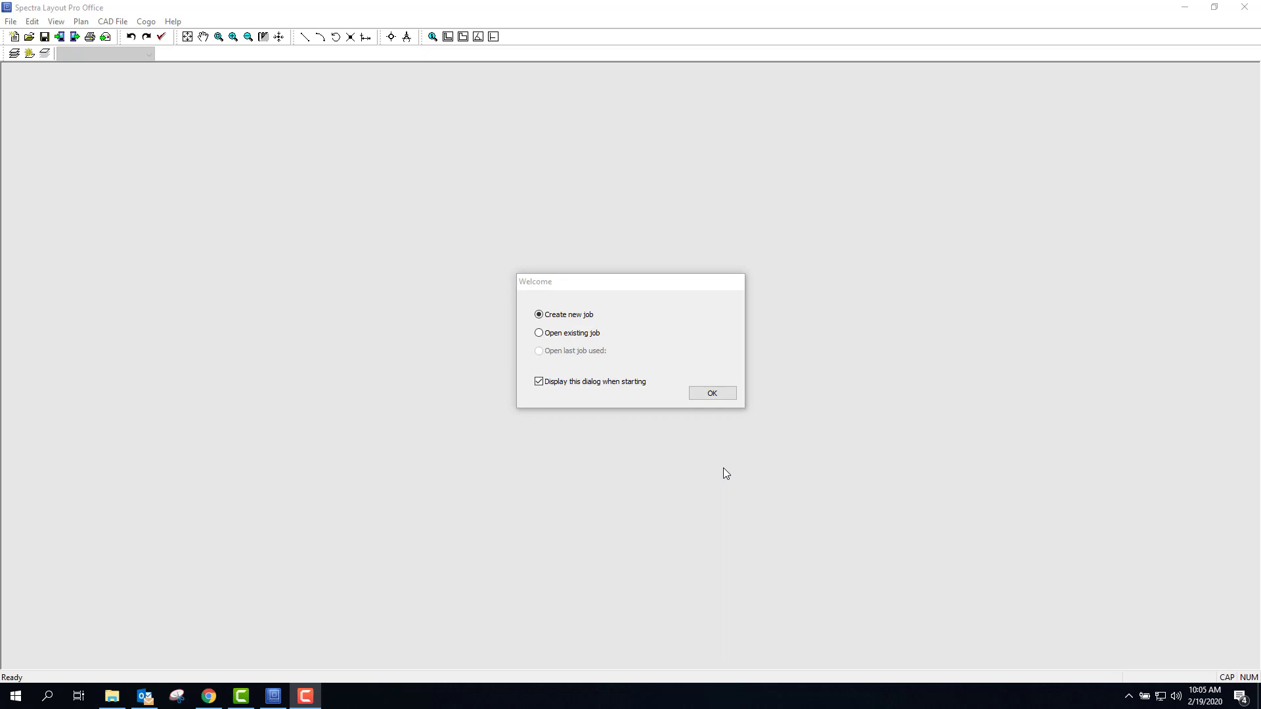
Create a new job and save it as 'Building'.
{"action": "left_click", "coordinate": [716, 394]}
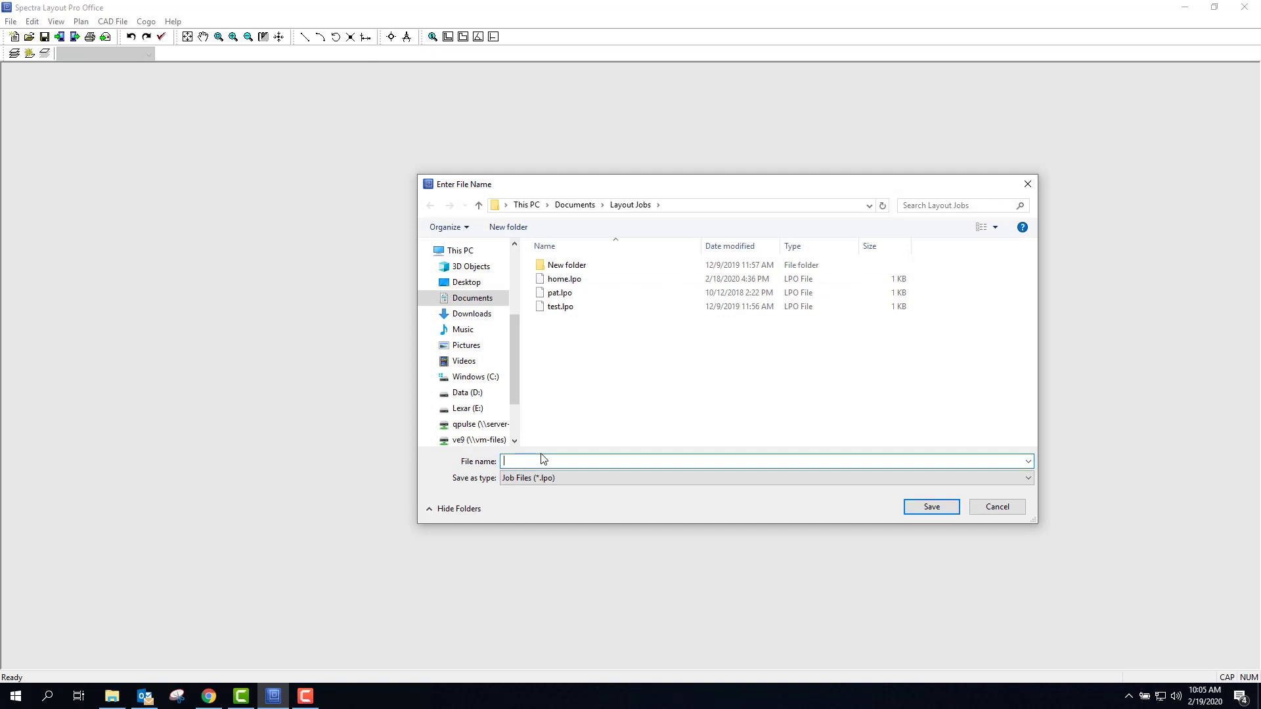
{"action": "type", "text": "Building"}
{"action": "left_click", "coordinate": [933, 507]}
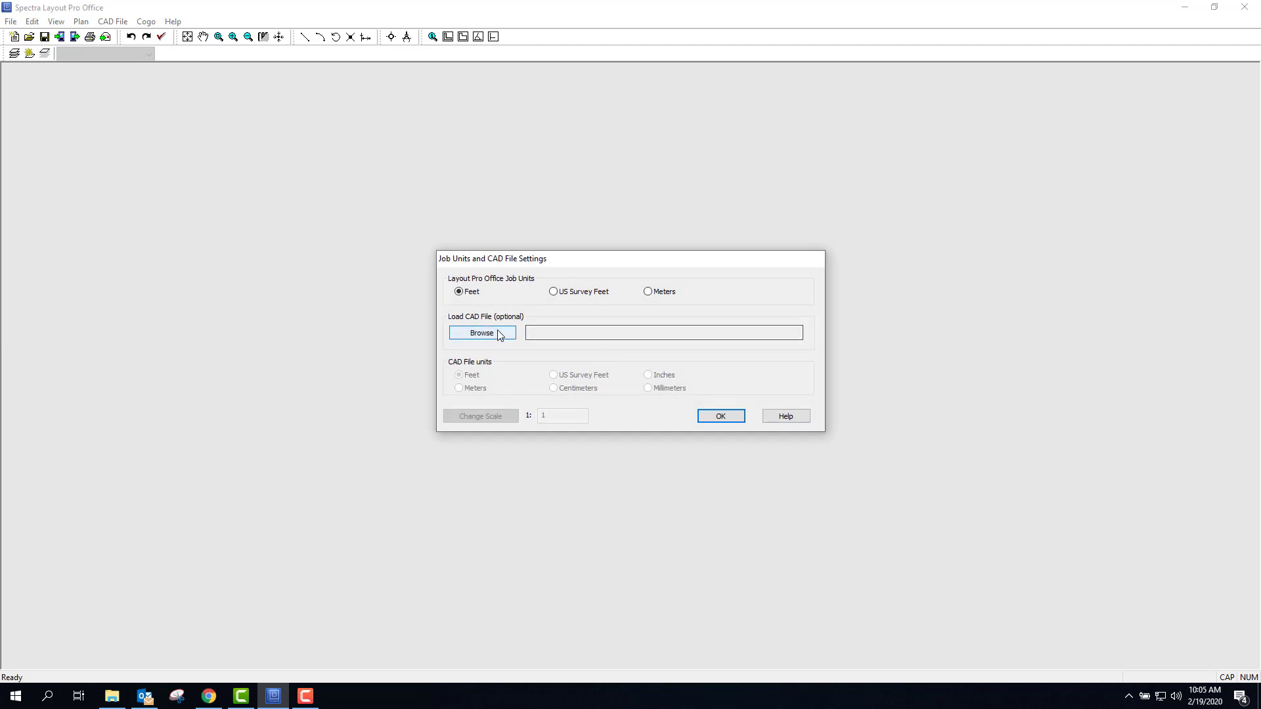
Load the city engineer's DWG from D:\Trimble\Layout Jobs into the job, keeping feet units.
{"action": "left_click", "coordinate": [506, 333]}
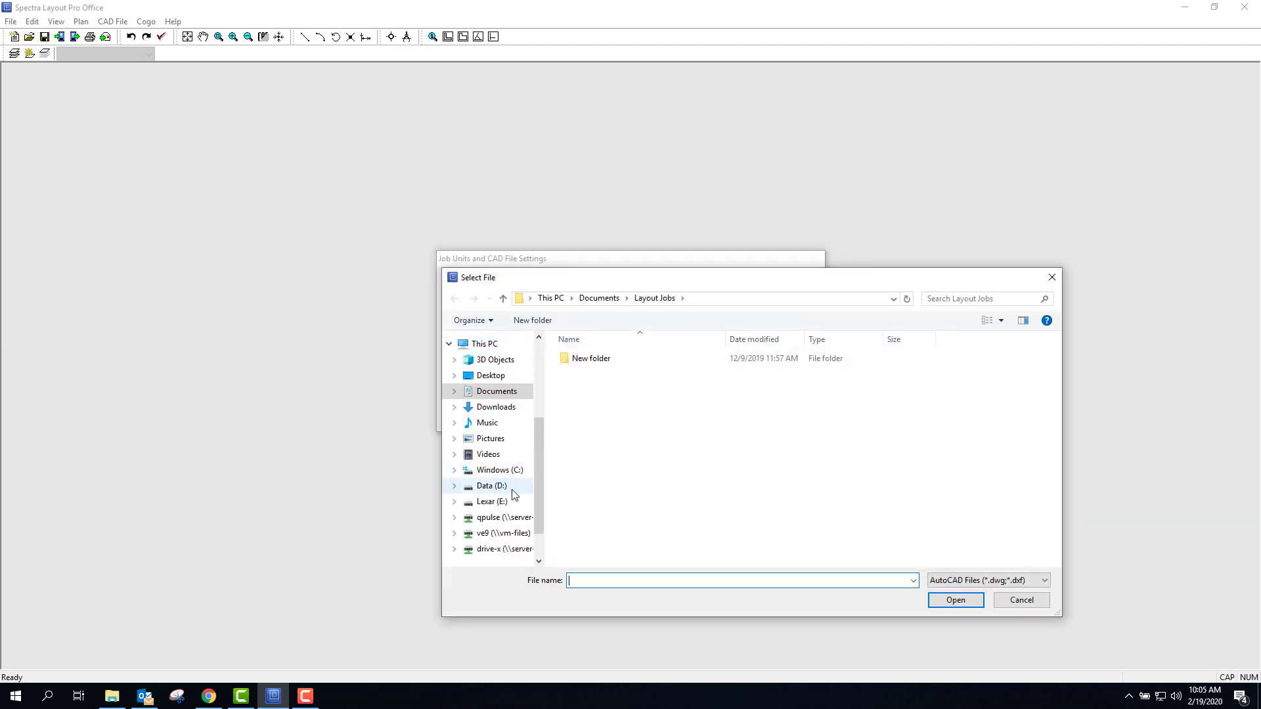
{"action": "left_click", "coordinate": [492, 486]}
{"action": "scroll", "coordinate": [610, 440], "scroll_direction": "down", "scroll_amount": 5}
{"action": "scroll", "coordinate": [611, 440], "scroll_direction": "down", "scroll_amount": 4}
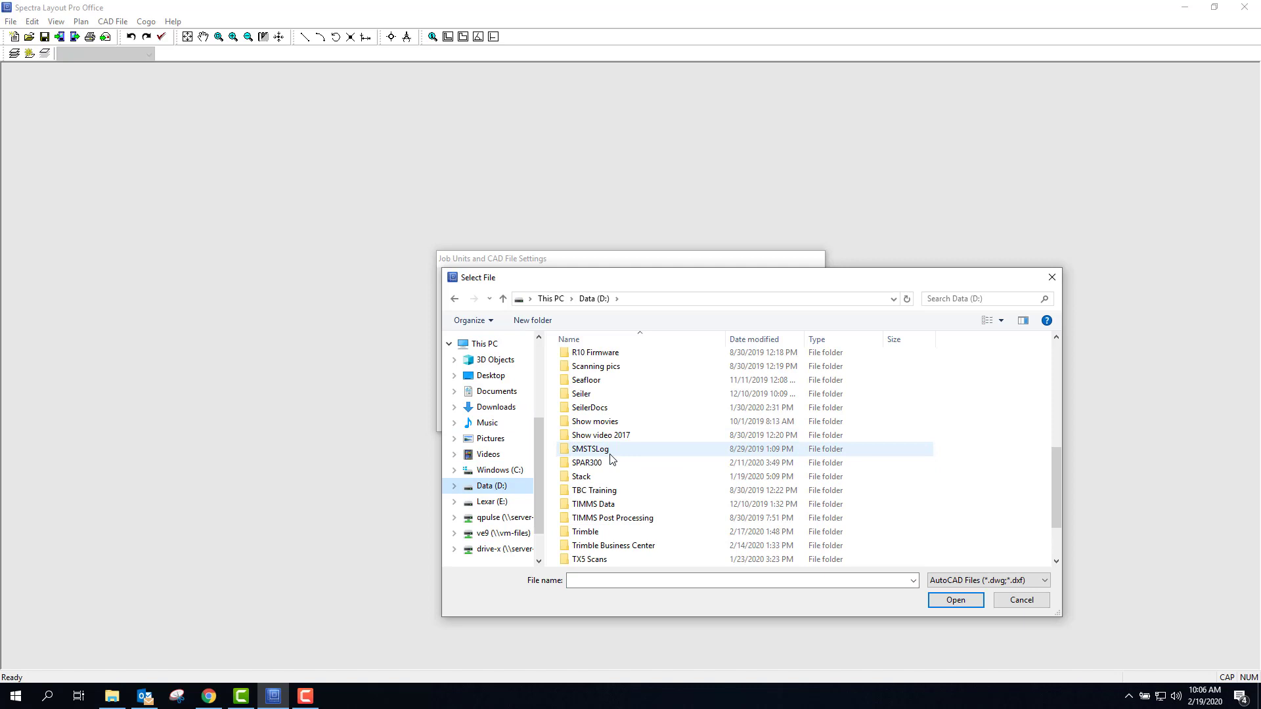
{"action": "double_click", "coordinate": [599, 462]}
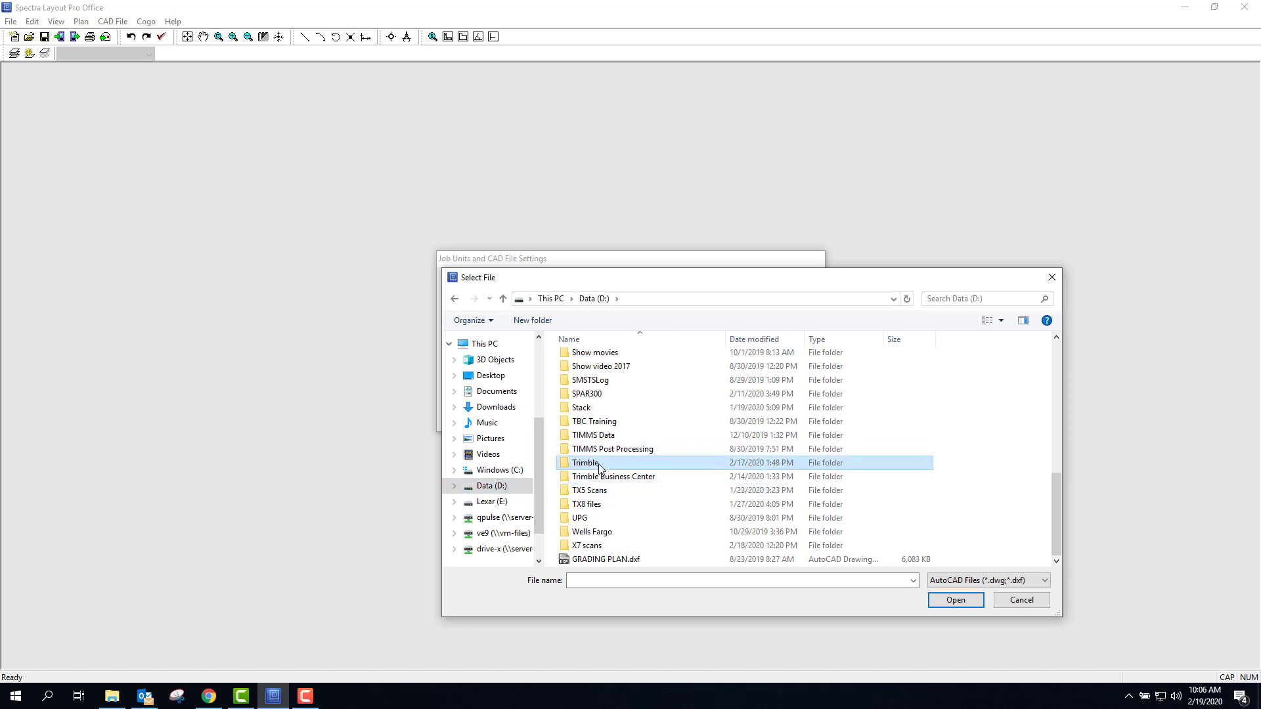
{"action": "double_click", "coordinate": [599, 359]}
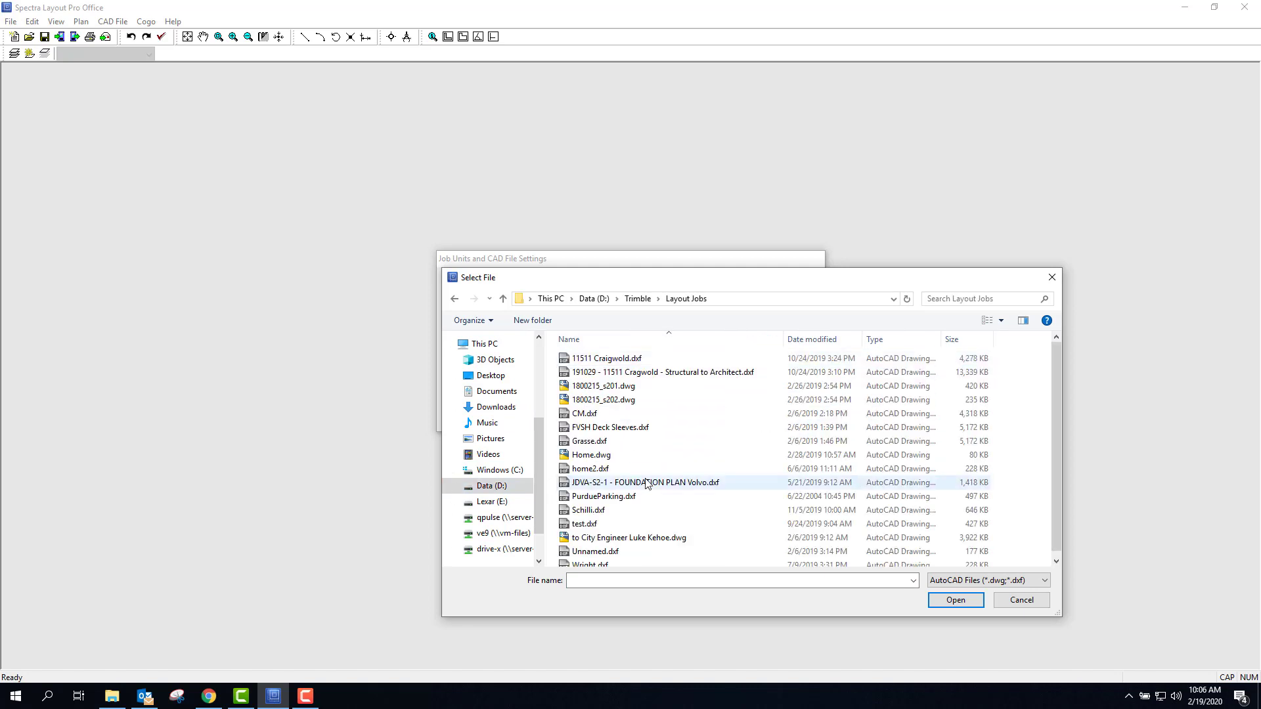
{"action": "left_click", "coordinate": [627, 538]}
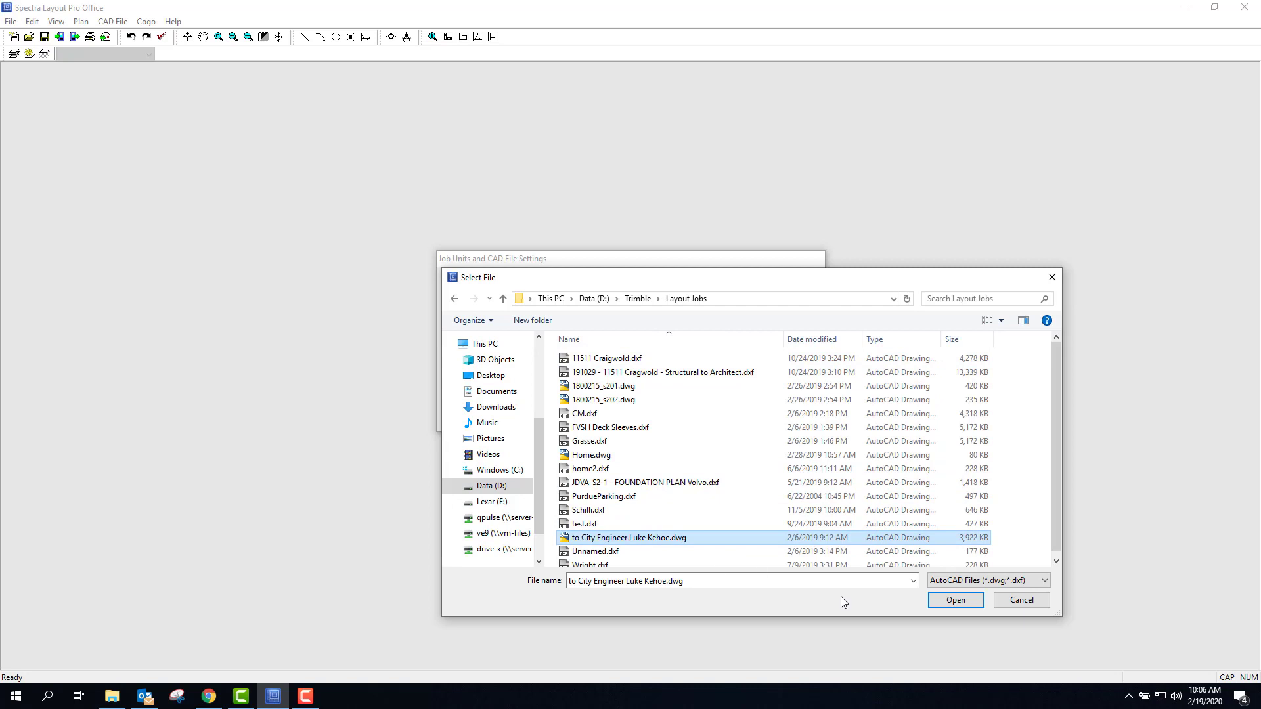
{"action": "left_click", "coordinate": [981, 601]}
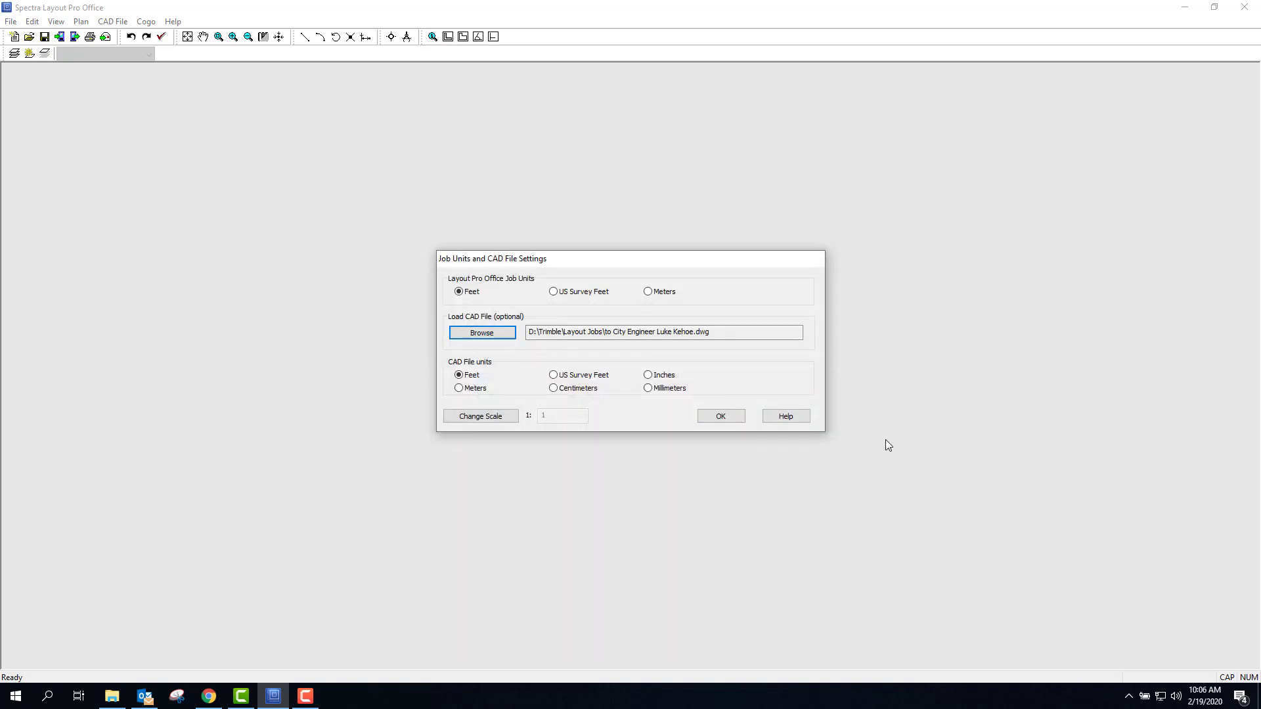
{"action": "left_click", "coordinate": [730, 419]}
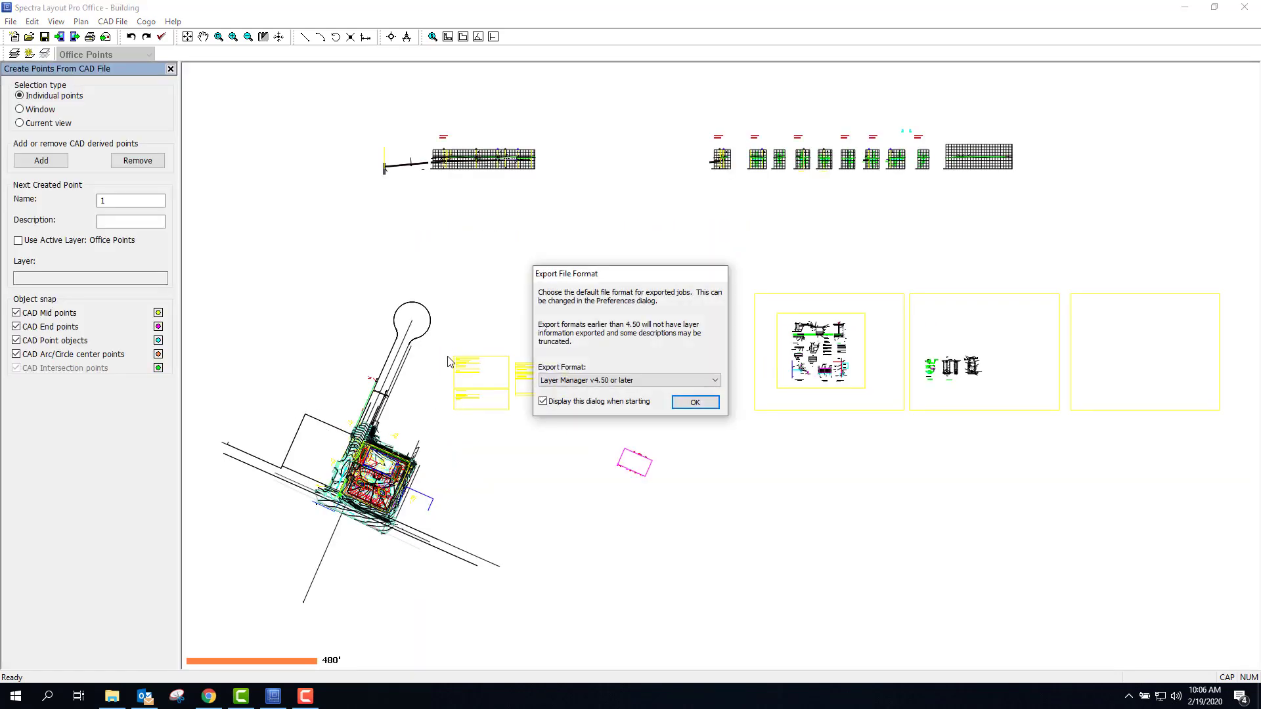
Accept the Layer Manager v4.50 export format and zoom in on the building site.
{"action": "left_click", "coordinate": [706, 407]}
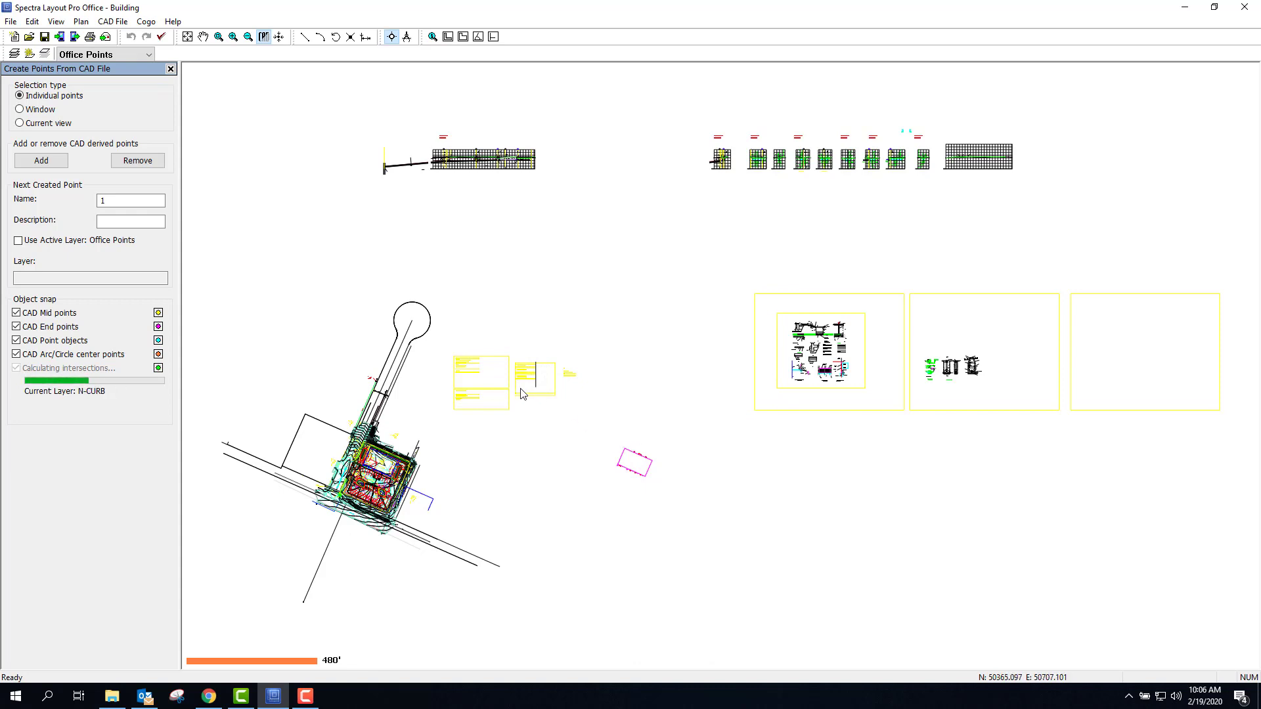
{"action": "mouse_move", "coordinate": [385, 459]}
{"action": "middle_mouse_down"}
{"action": "mouse_move", "coordinate": [560, 350]}
{"action": "mouse_move", "coordinate": [640, 345]}
{"action": "middle_mouse_up"}
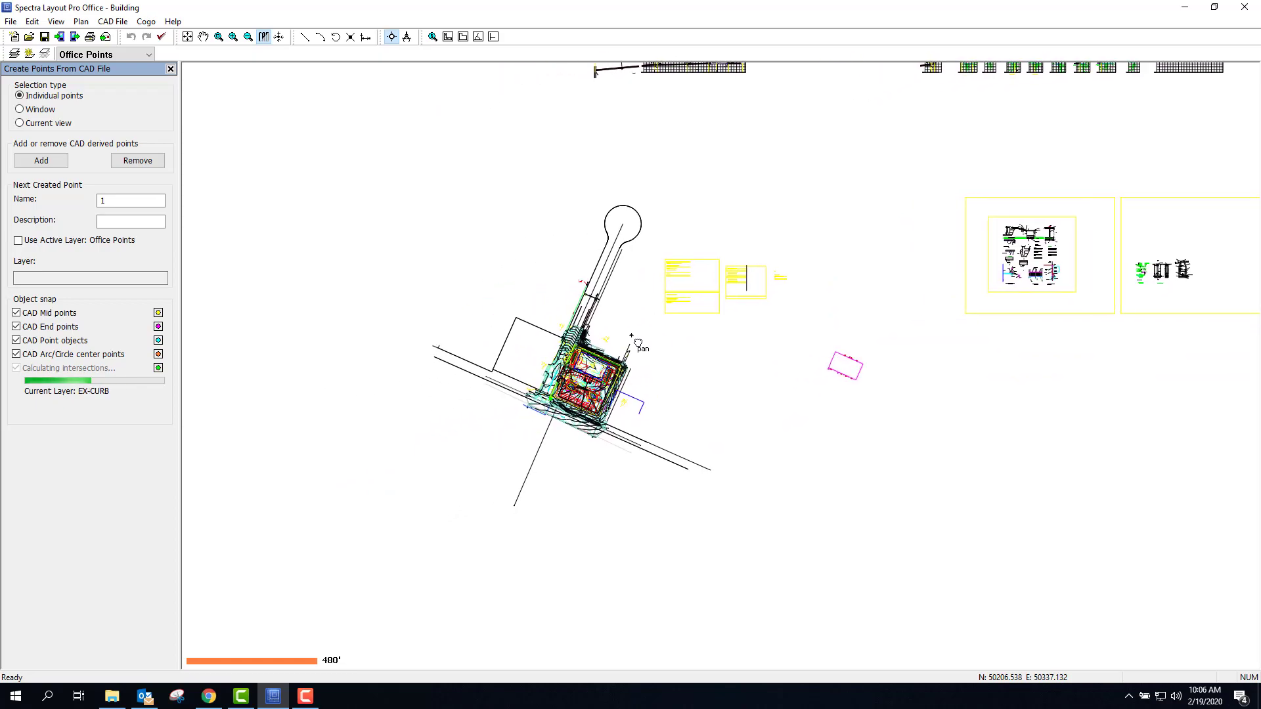
{"action": "scroll", "coordinate": [599, 362], "scroll_direction": "up", "scroll_amount": 6}
{"action": "scroll", "coordinate": [599, 362], "scroll_direction": "down", "scroll_amount": 10}
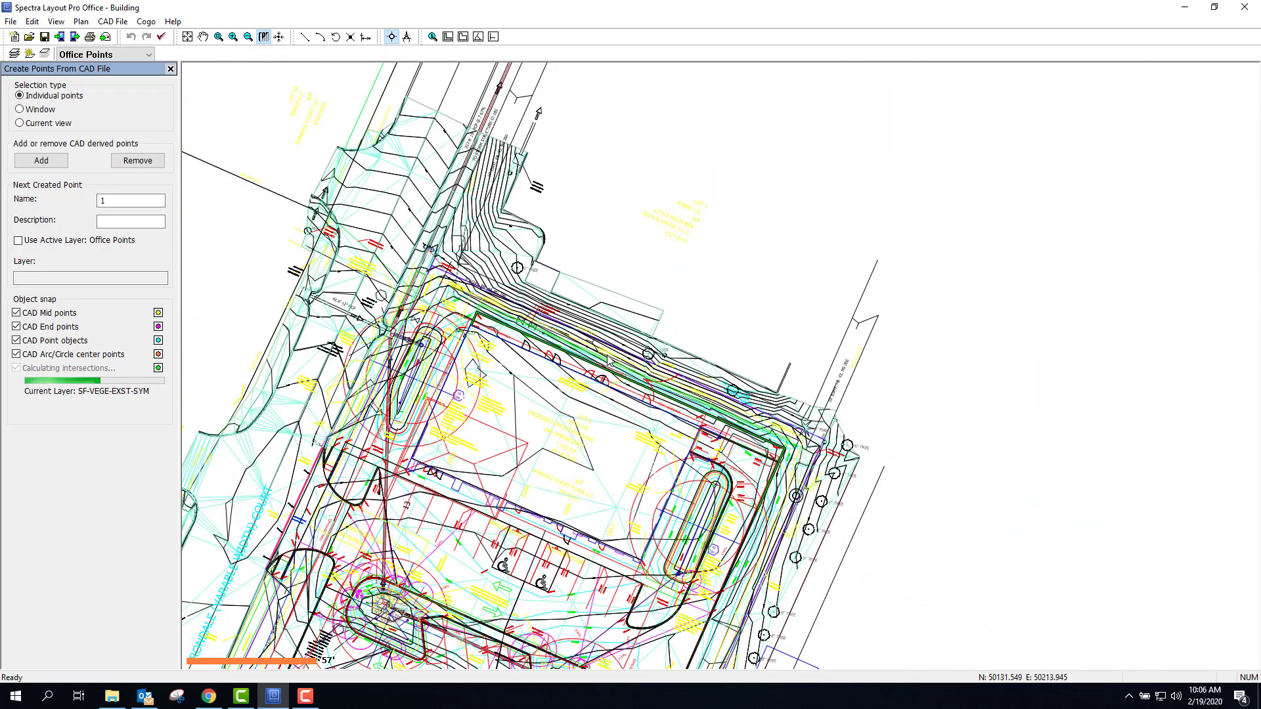
{"action": "scroll", "coordinate": [773, 208], "scroll_direction": "up", "scroll_amount": 6}
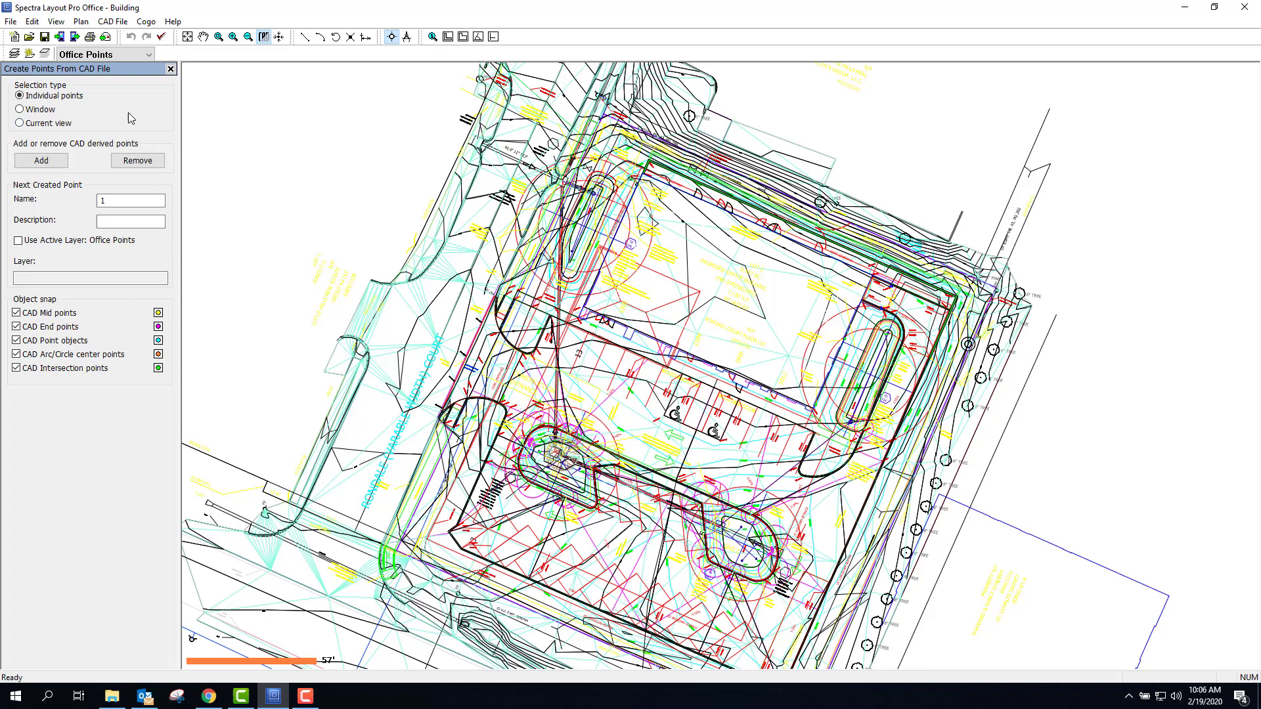
Hide all CAD layers, then make only the N-BUILDING layer visible.
{"action": "left_click", "coordinate": [14, 54]}
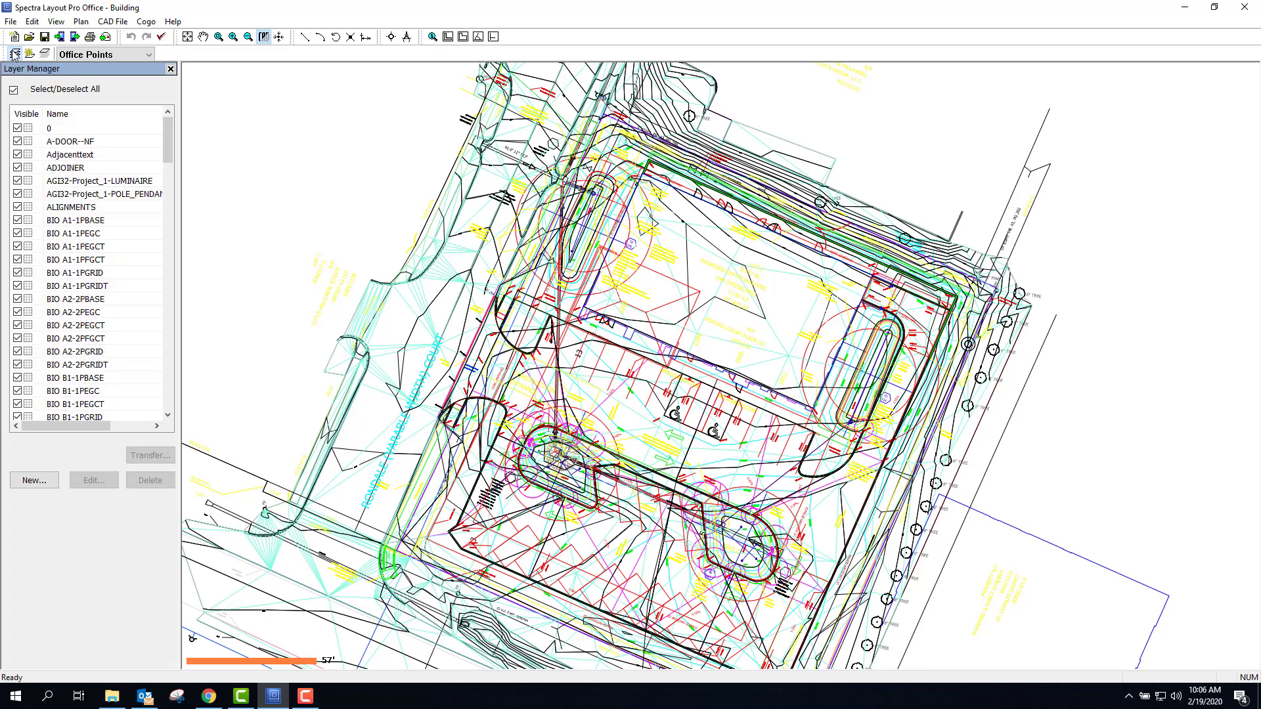
{"action": "left_click", "coordinate": [14, 91]}
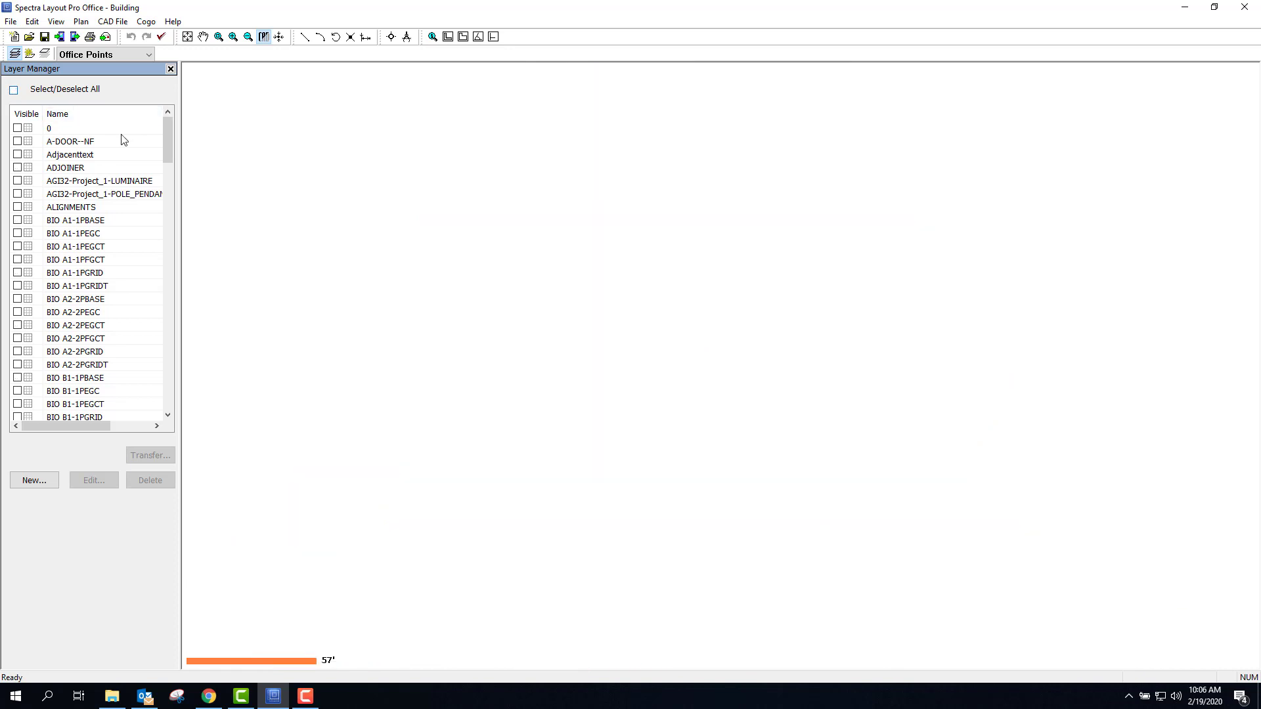
{"action": "mouse_move", "coordinate": [170, 136]}
{"action": "left_mouse_down"}
{"action": "mouse_move", "coordinate": [164, 306]}
{"action": "mouse_move", "coordinate": [62, 251]}
{"action": "mouse_move", "coordinate": [40, 266]}
{"action": "left_mouse_up"}
{"action": "left_click", "coordinate": [17, 167]}
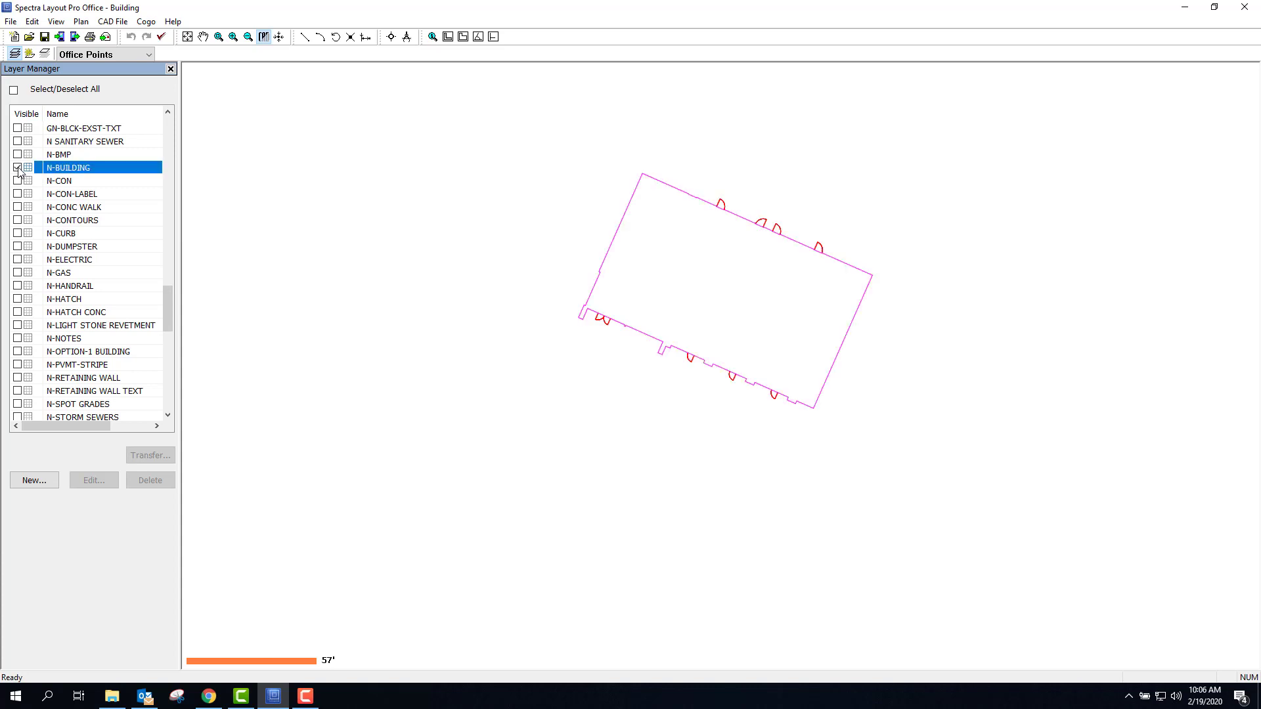
{"action": "left_click_drag", "start_coordinate": [165, 305], "coordinate": [176, 125]}
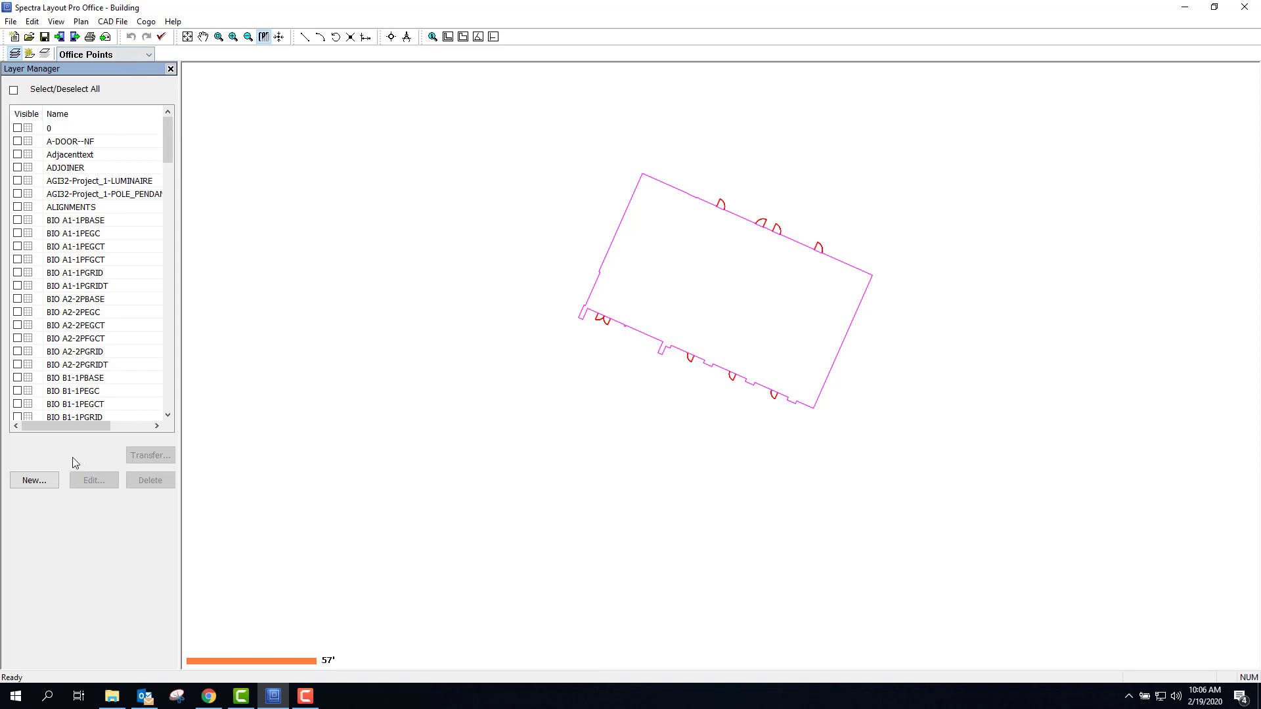
Start Create Points From CAD File and frame a building corner in the view.
{"action": "left_click", "coordinate": [109, 23]}
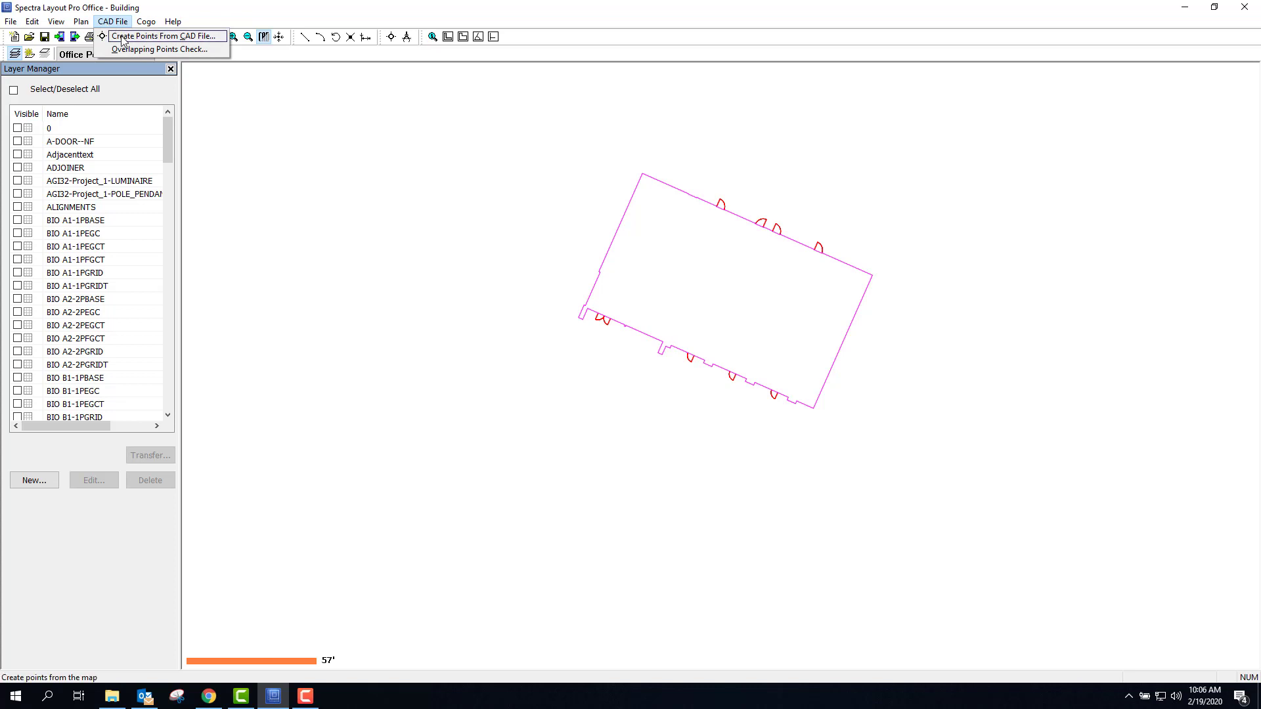
{"action": "left_click", "coordinate": [122, 37]}
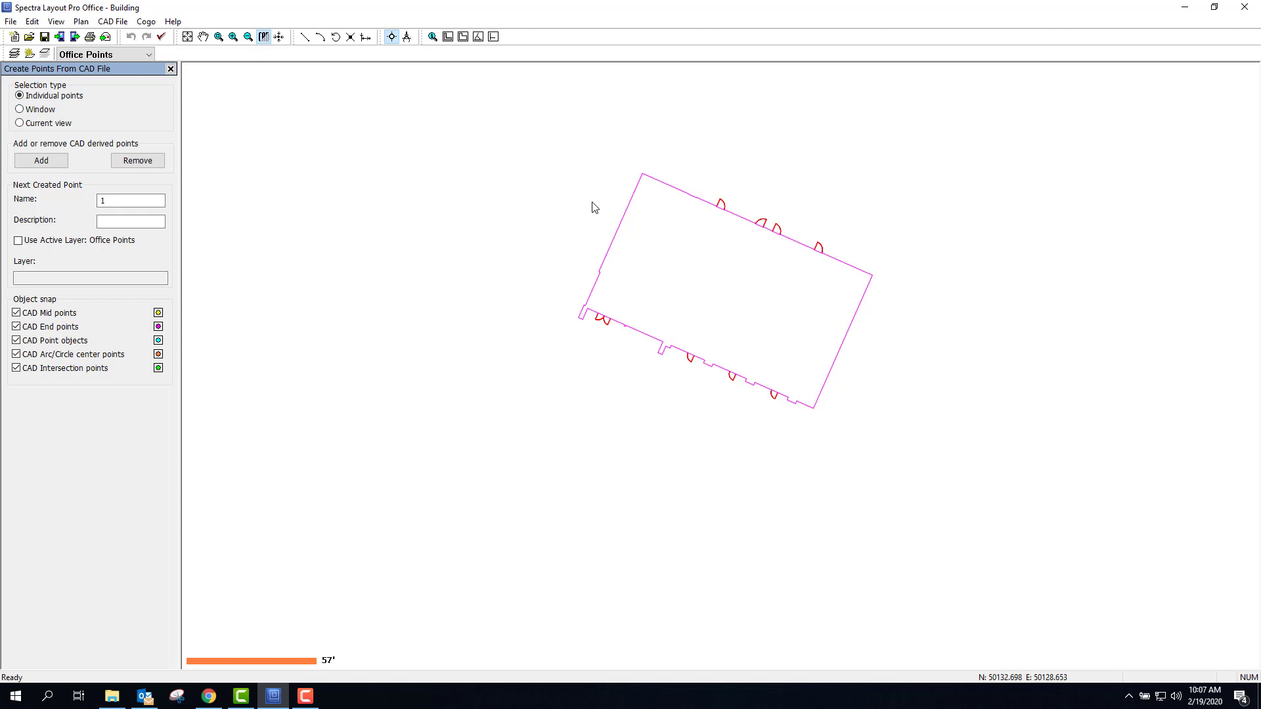
{"action": "scroll", "coordinate": [615, 244], "scroll_direction": "up", "scroll_amount": 10}
{"action": "scroll", "coordinate": [520, 261], "scroll_direction": "down", "scroll_amount": 5}
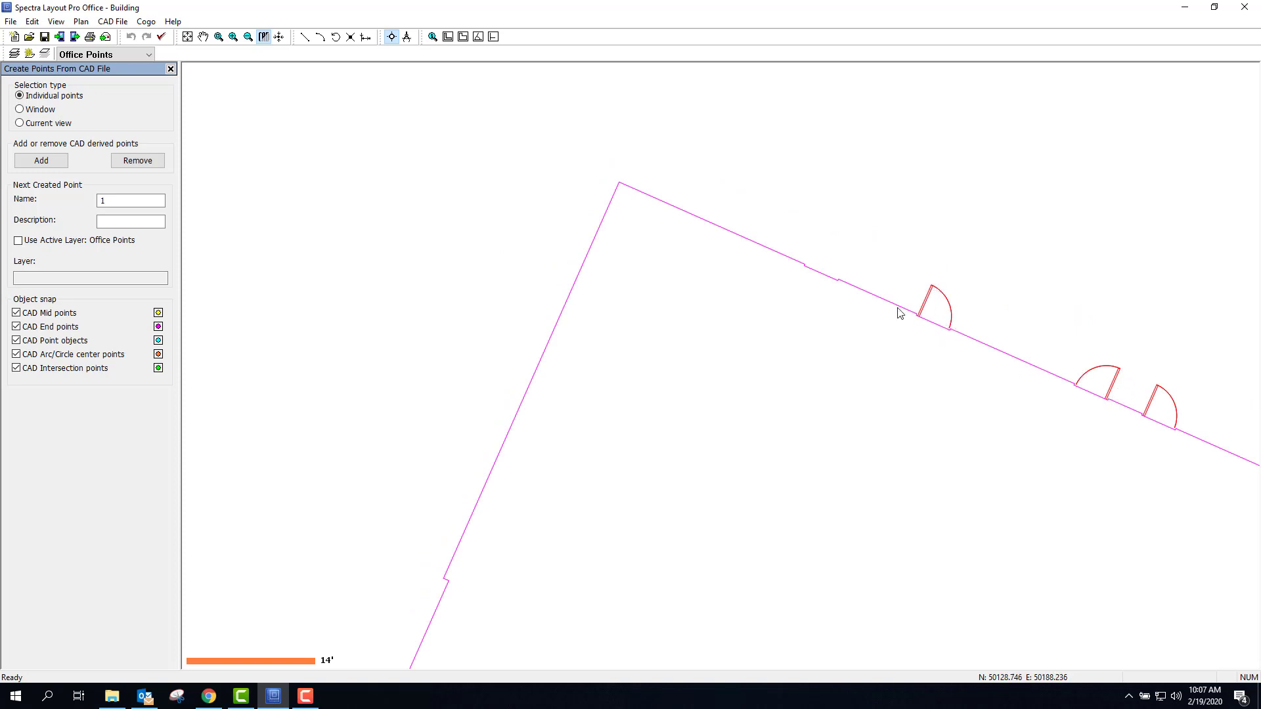
{"action": "scroll", "coordinate": [891, 291], "scroll_direction": "up", "scroll_amount": 5}
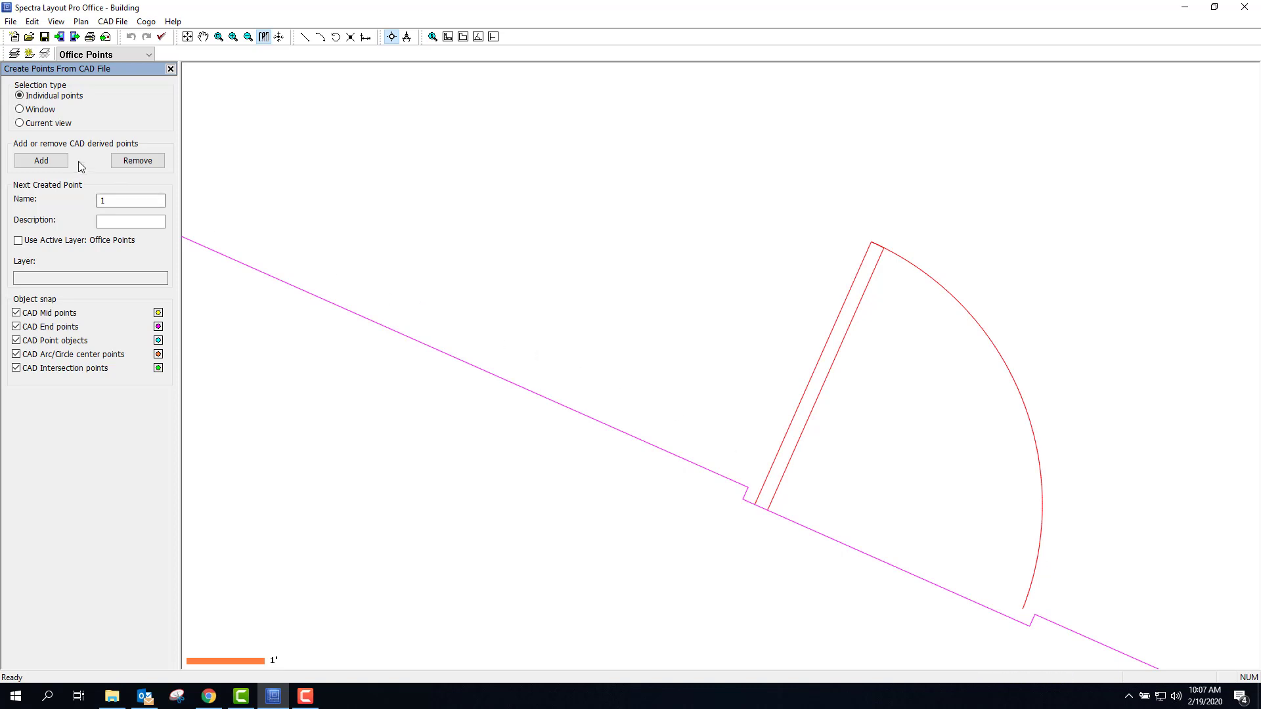
{"action": "scroll", "coordinate": [338, 197], "scroll_direction": "down", "scroll_amount": 7}
{"action": "mouse_move", "coordinate": [412, 233]}
{"action": "middle_mouse_down"}
{"action": "mouse_move", "coordinate": [575, 224]}
{"action": "mouse_move", "coordinate": [706, 276]}
{"action": "middle_mouse_up"}
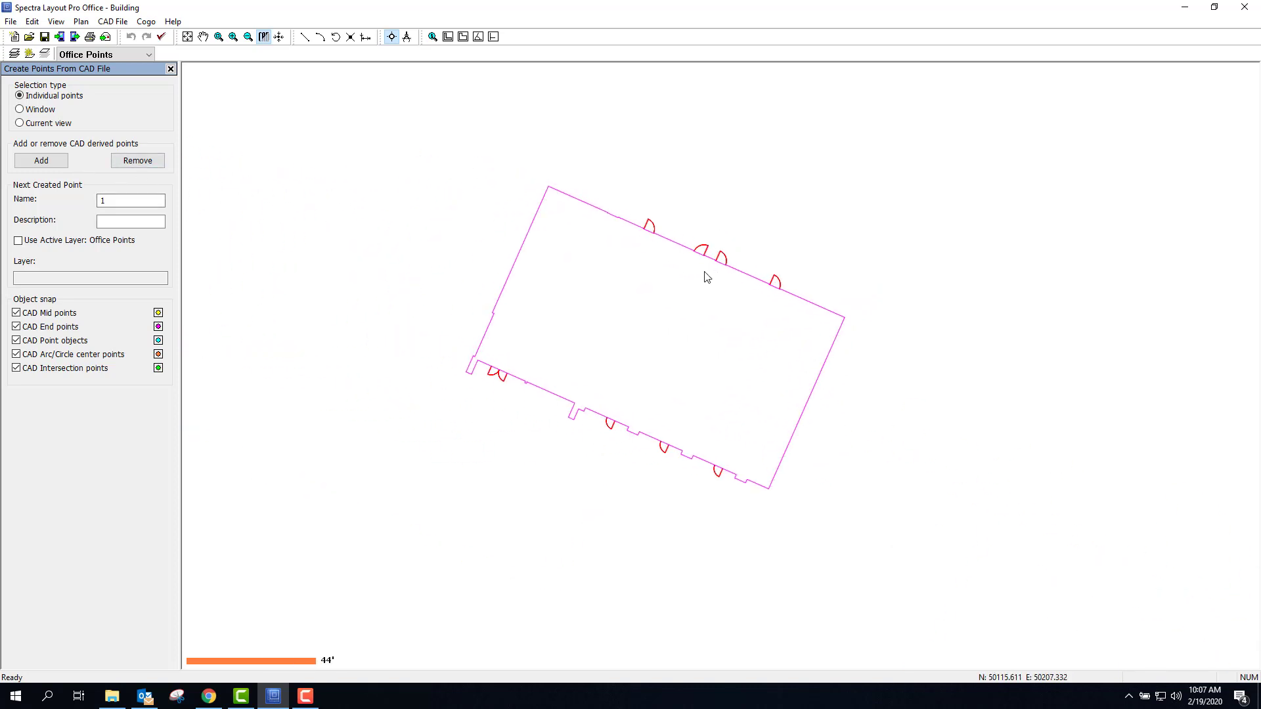
{"action": "scroll", "coordinate": [458, 376], "scroll_direction": "up", "scroll_amount": 4}
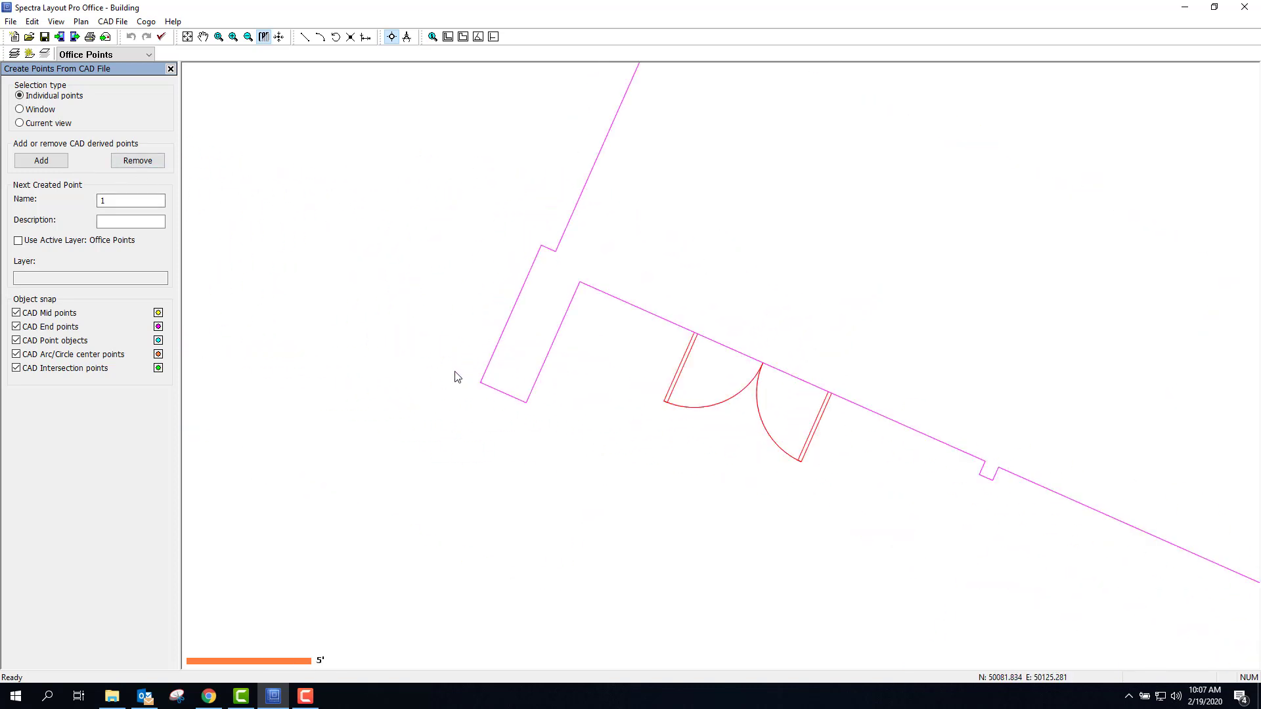
Give new points the description 'Bldg cor' and put them on the Office Points layer.
{"action": "left_click", "coordinate": [113, 221]}
{"action": "type", "text": "Bldg cor"}
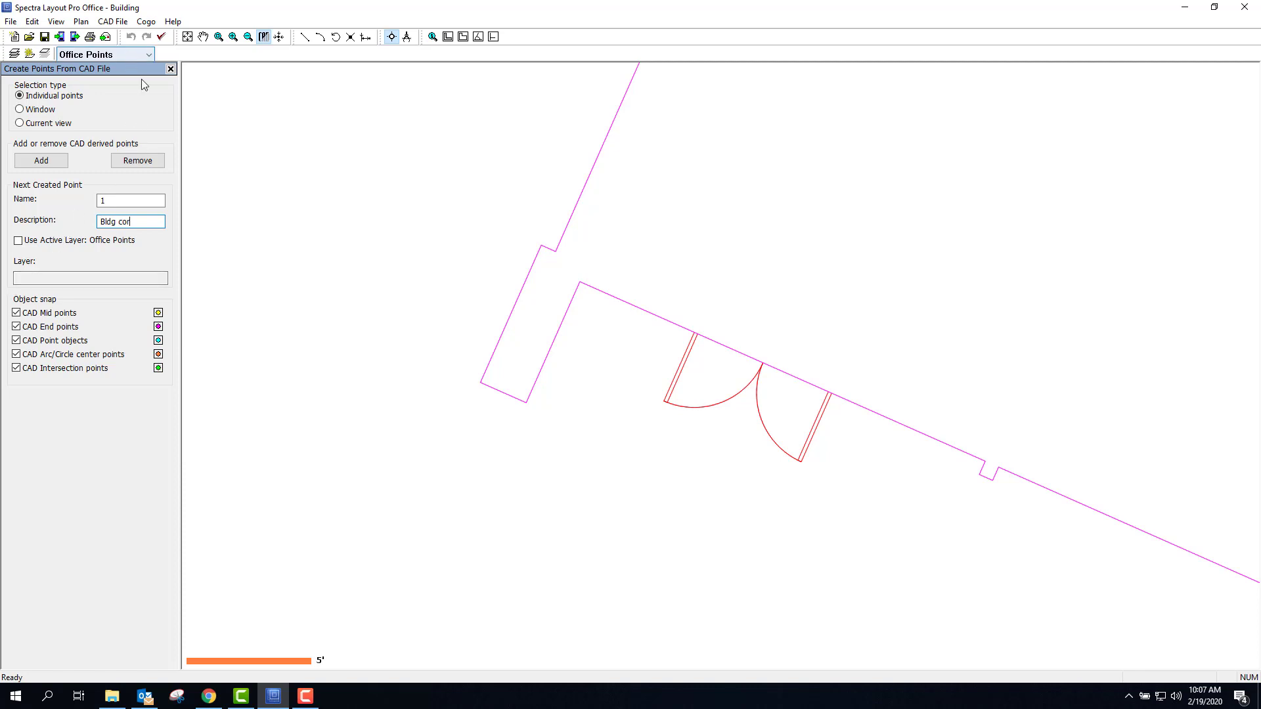
{"action": "left_click", "coordinate": [148, 58]}
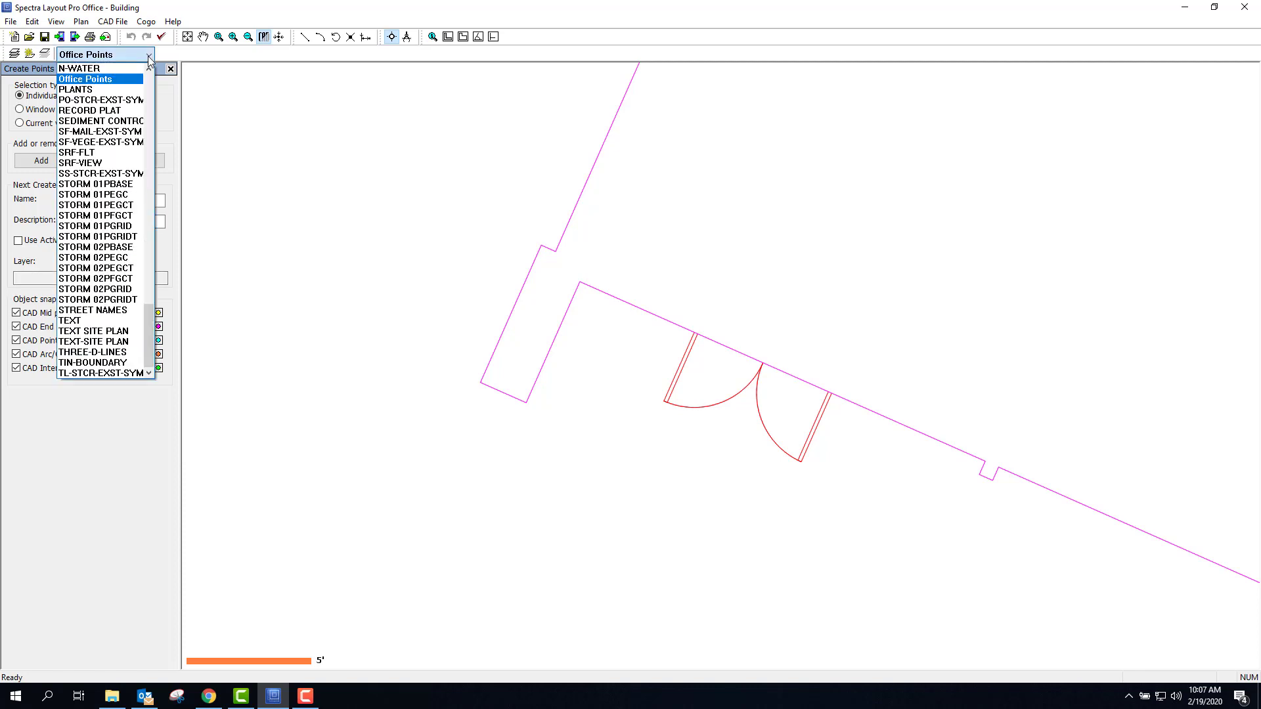
{"action": "left_click", "coordinate": [148, 55]}
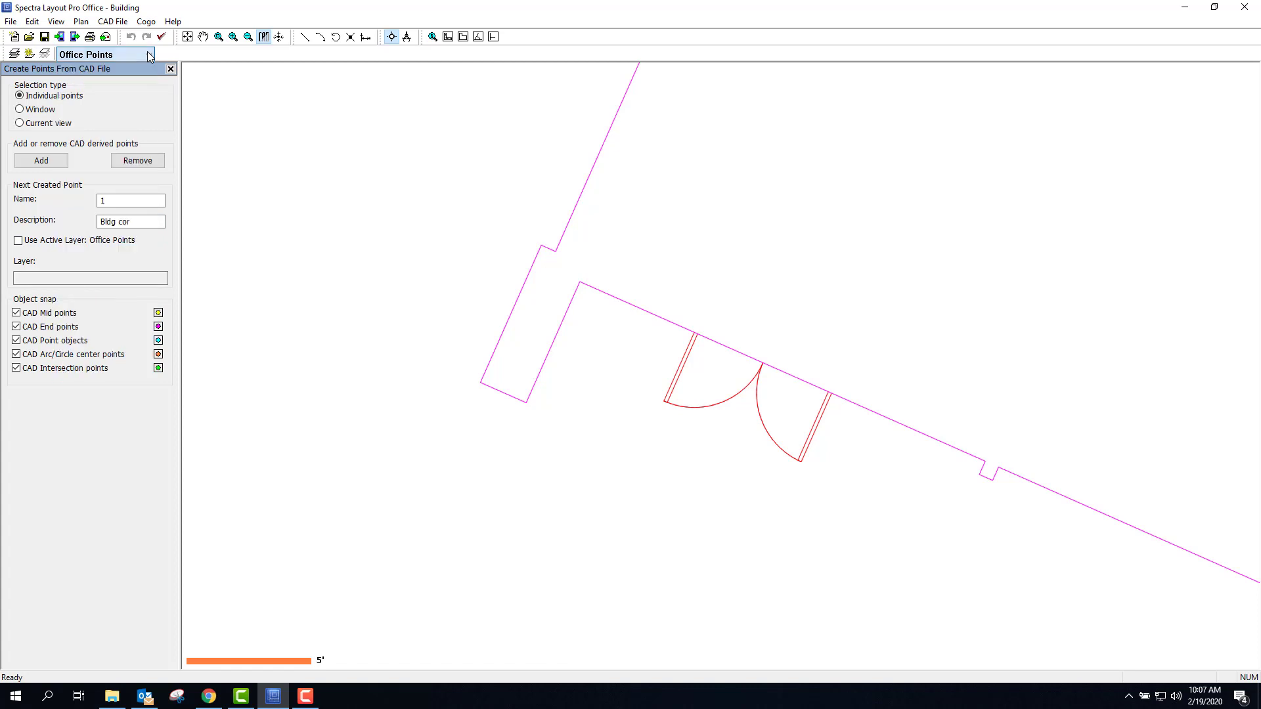
{"action": "left_click", "coordinate": [19, 242]}
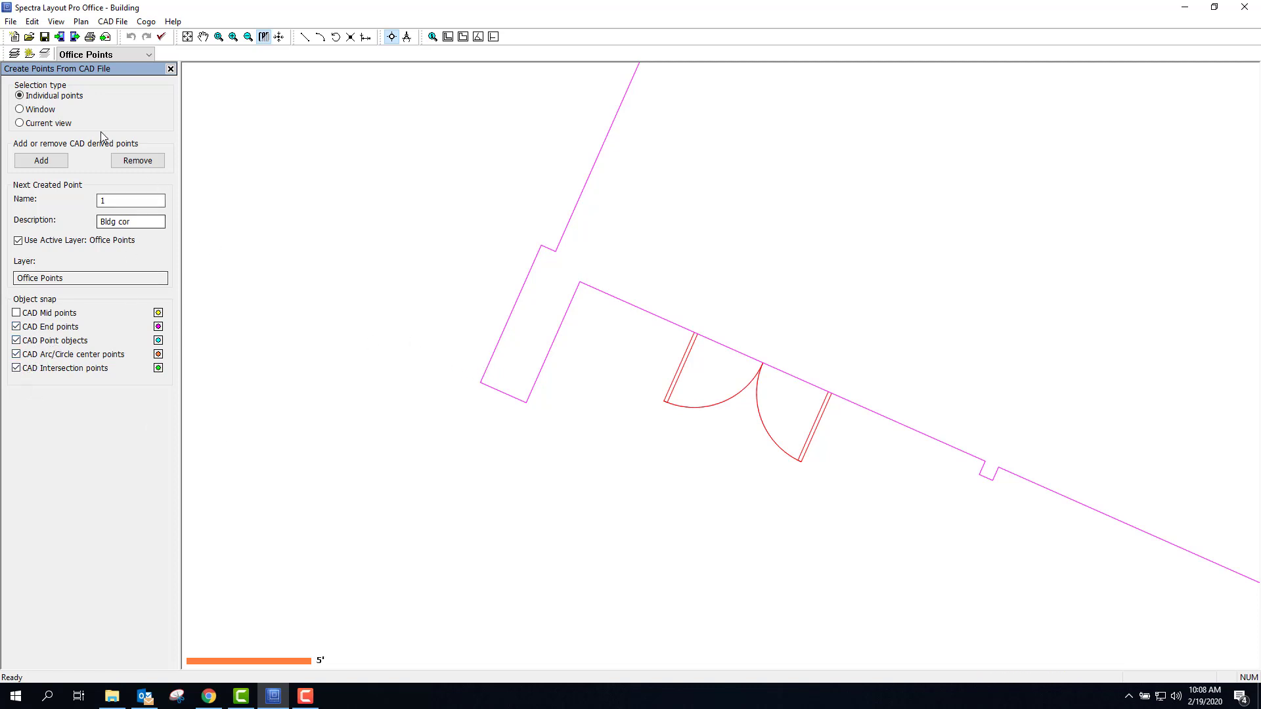
Snap points 1–6 onto six building-corner endpoints, accepting the Office Points visibility message.
{"action": "left_click", "coordinate": [41, 161]}
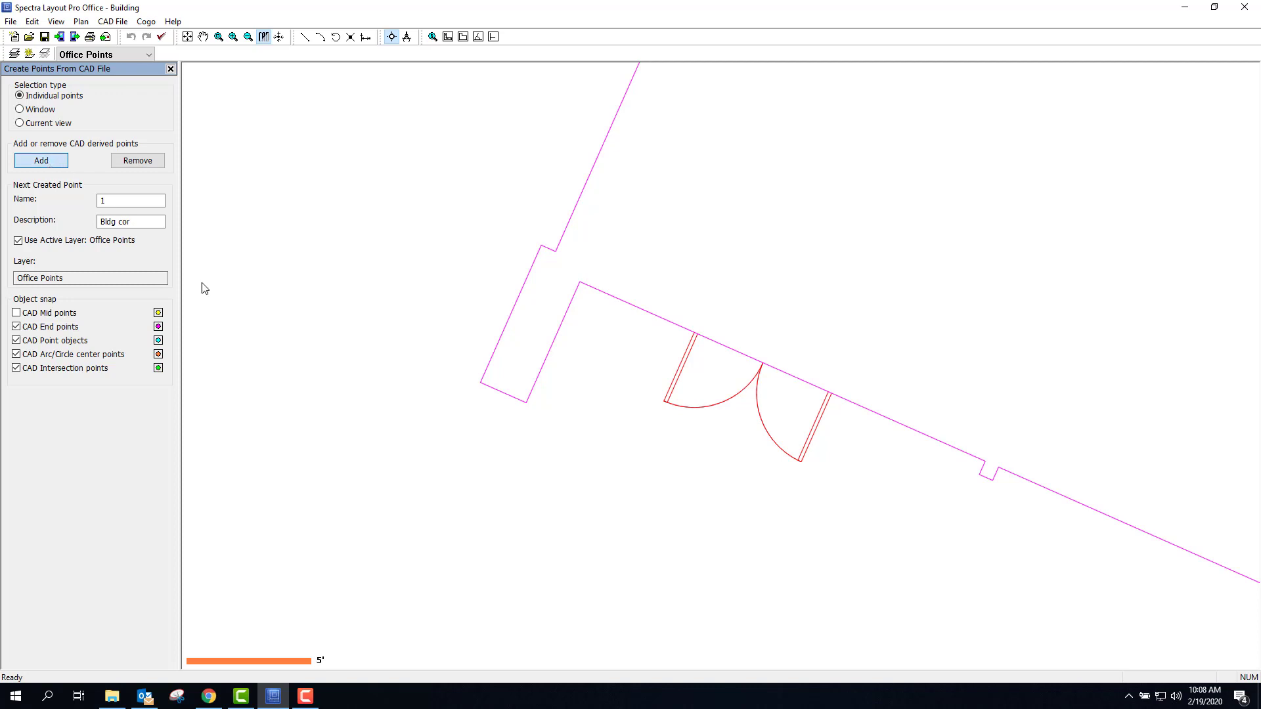
{"action": "left_click", "coordinate": [480, 382]}
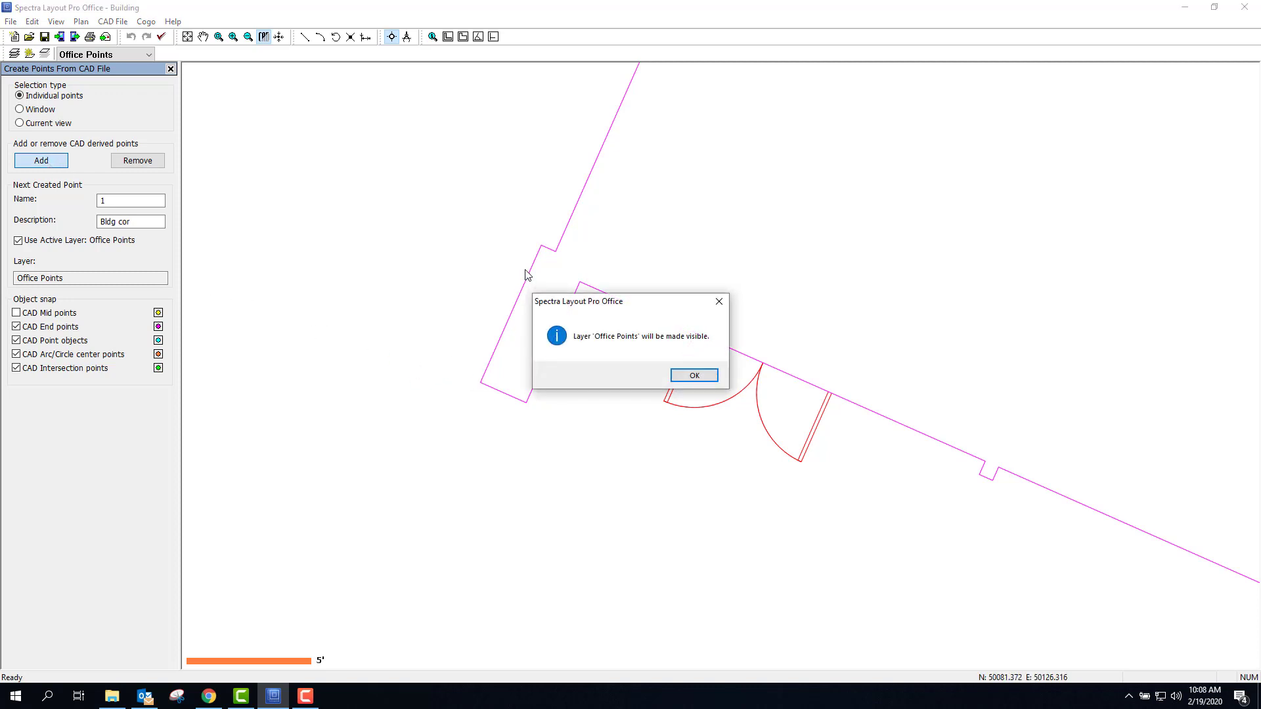
{"action": "left_click", "coordinate": [695, 376]}
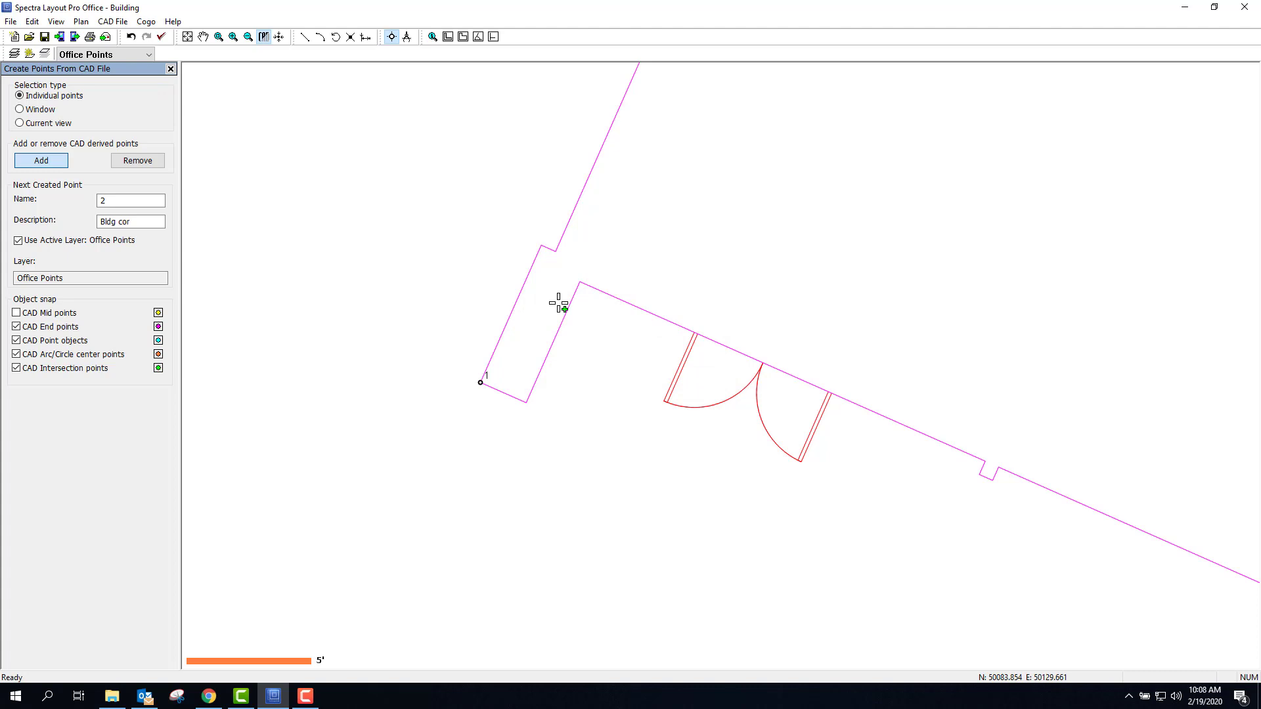
{"action": "left_click", "coordinate": [541, 245]}
{"action": "left_click", "coordinate": [555, 251]}
{"action": "middle_click_drag", "start_coordinate": [612, 199], "coordinate": [434, 587]}
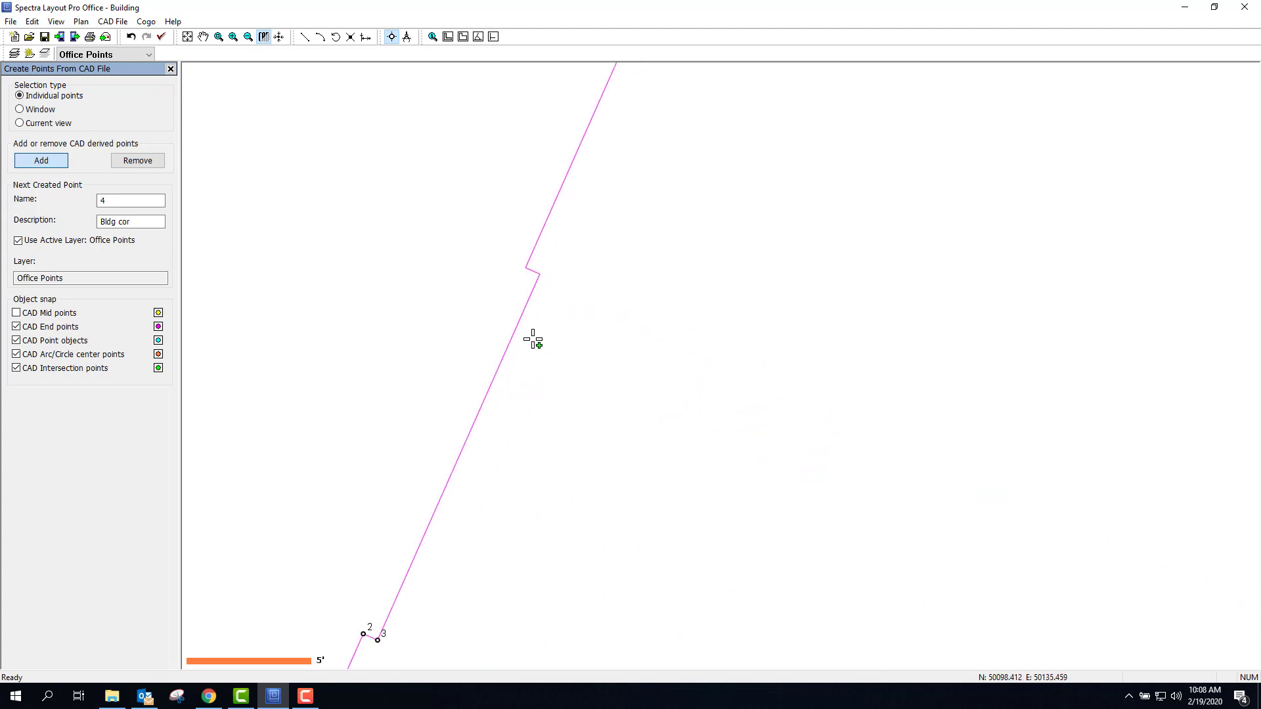
{"action": "left_click", "coordinate": [540, 273]}
{"action": "left_click", "coordinate": [526, 269]}
{"action": "middle_click_drag", "start_coordinate": [571, 236], "coordinate": [421, 660]}
{"action": "scroll", "coordinate": [421, 660], "scroll_direction": "down", "scroll_amount": 3}
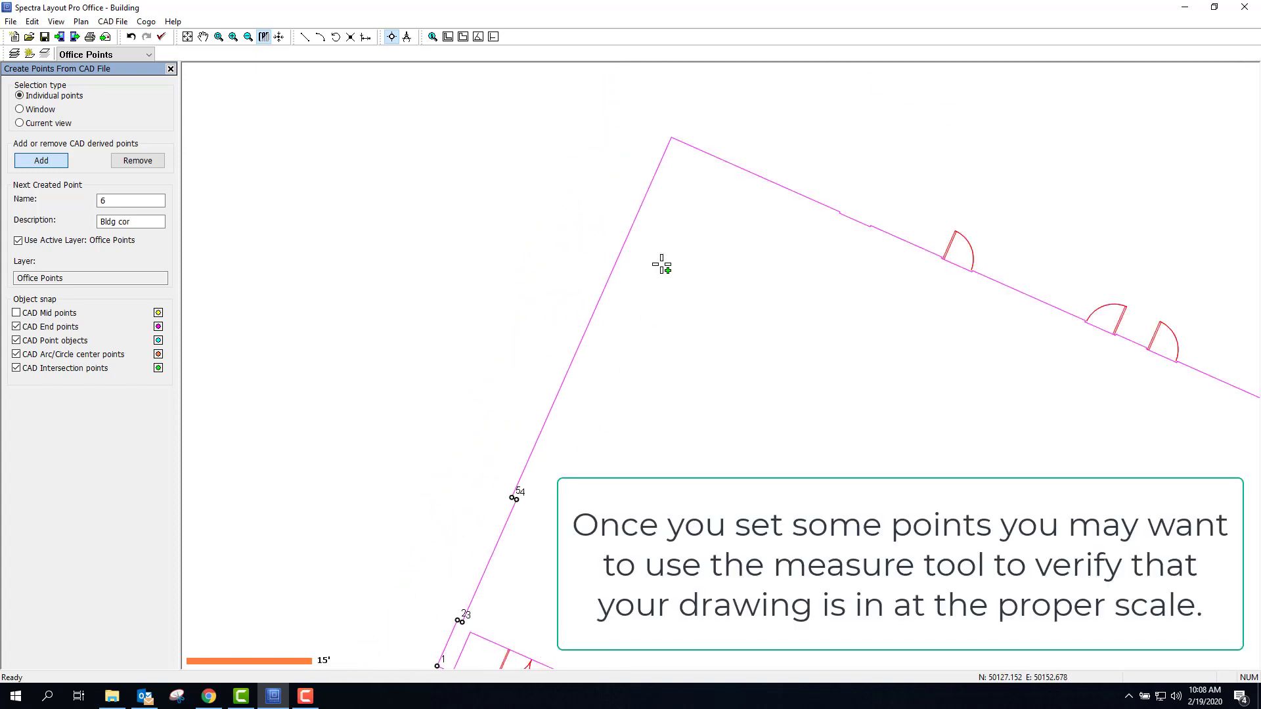
{"action": "left_click", "coordinate": [673, 135]}
Start an Offset Points From a Line with the wall's start point and end point 6.
{"action": "left_click", "coordinate": [82, 22]}
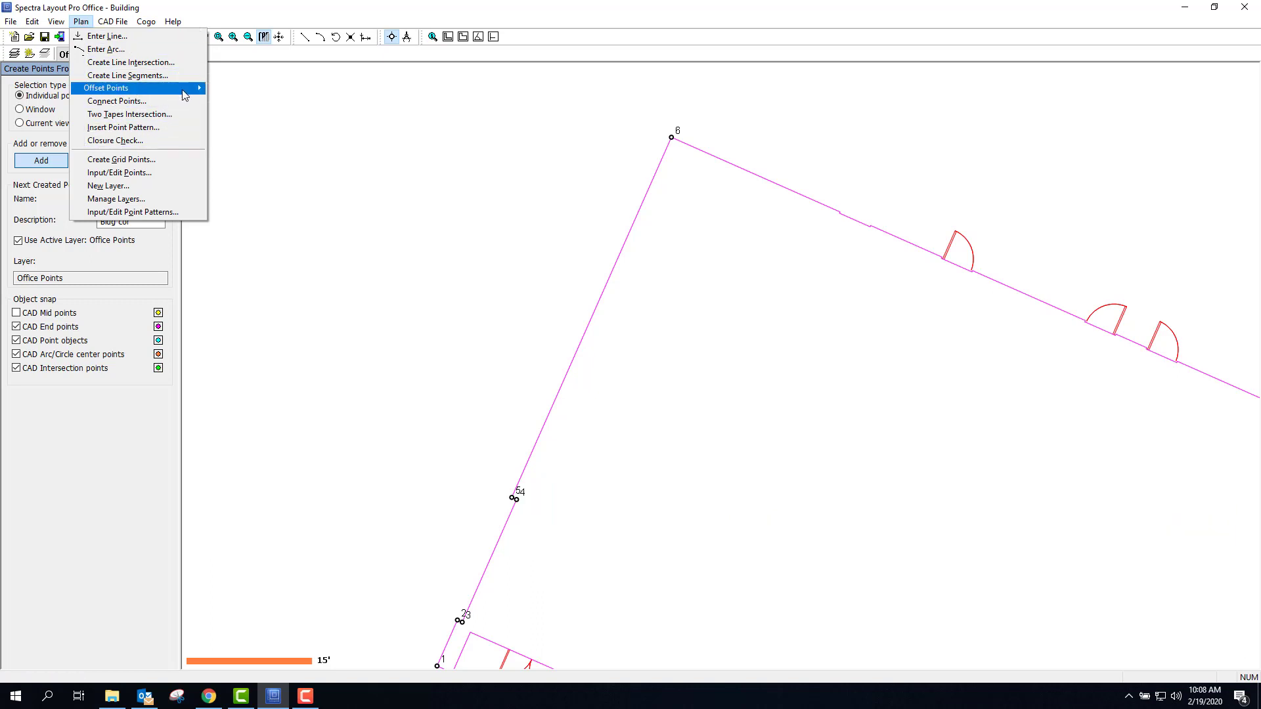
{"action": "mouse_move", "coordinate": [186, 95]}
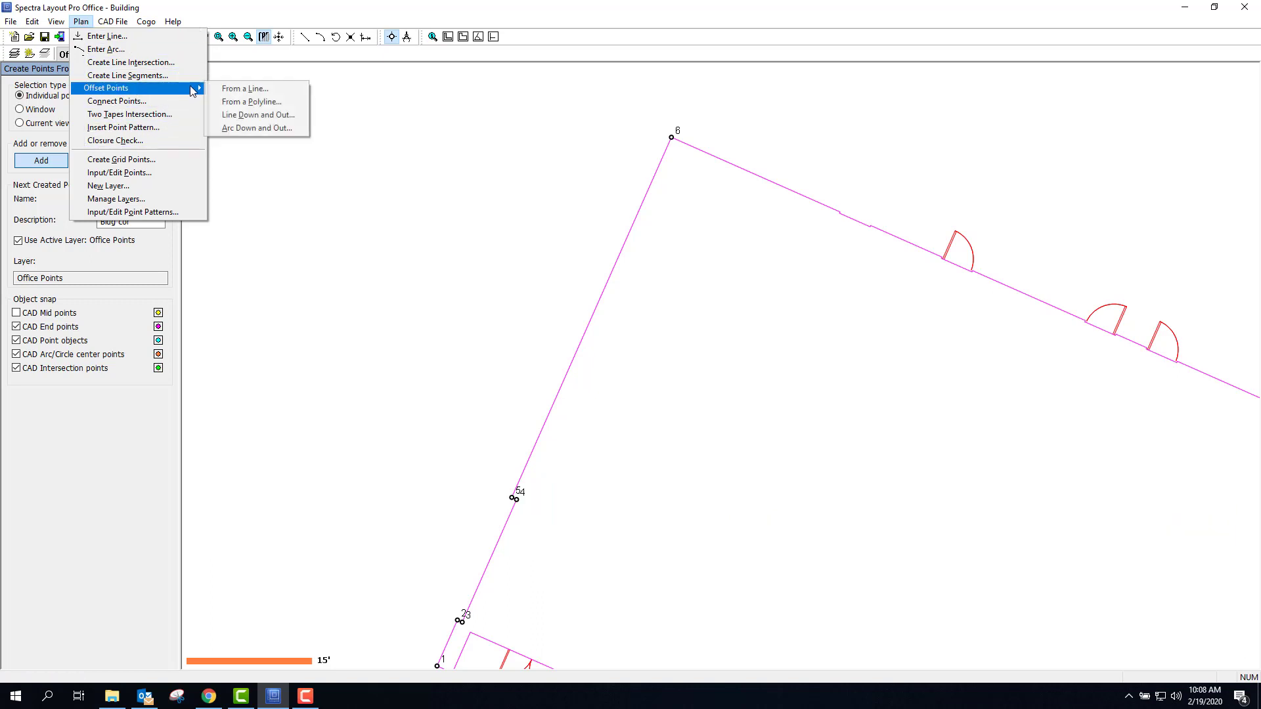
{"action": "left_click", "coordinate": [242, 92]}
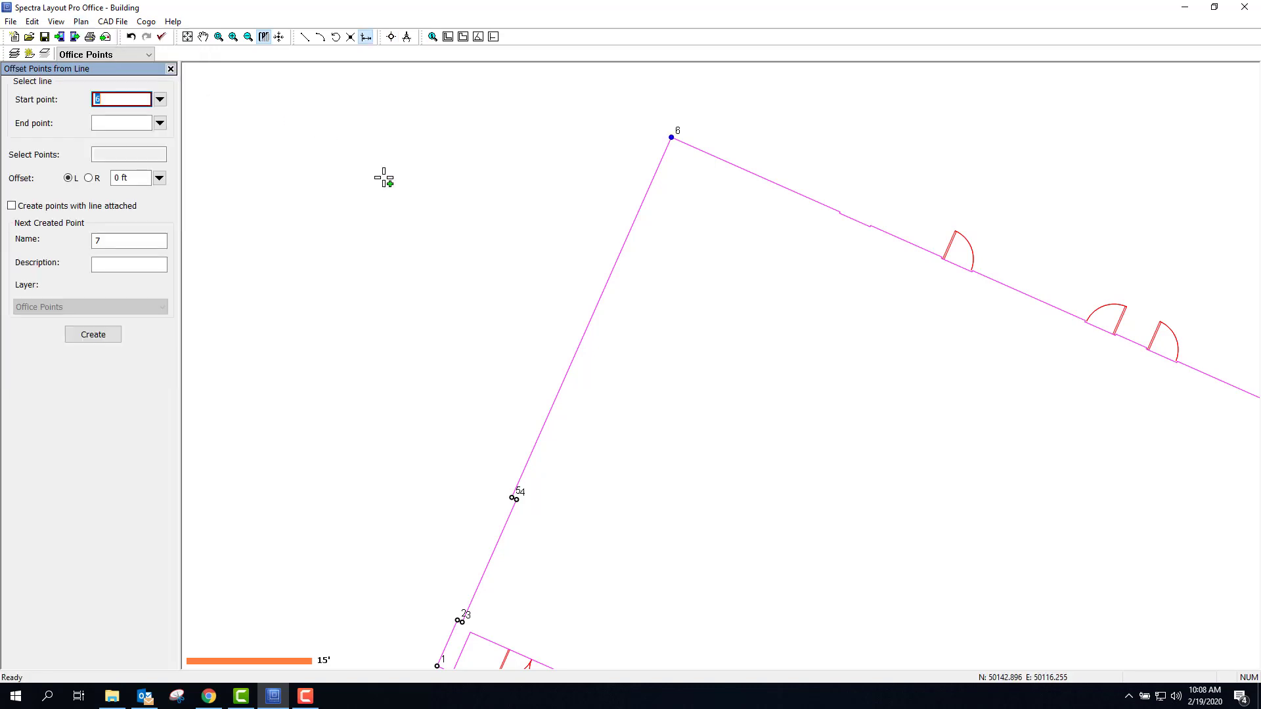
{"action": "scroll", "coordinate": [414, 193], "scroll_direction": "down", "scroll_amount": 3}
{"action": "scroll", "coordinate": [428, 354], "scroll_direction": "up", "scroll_amount": 4}
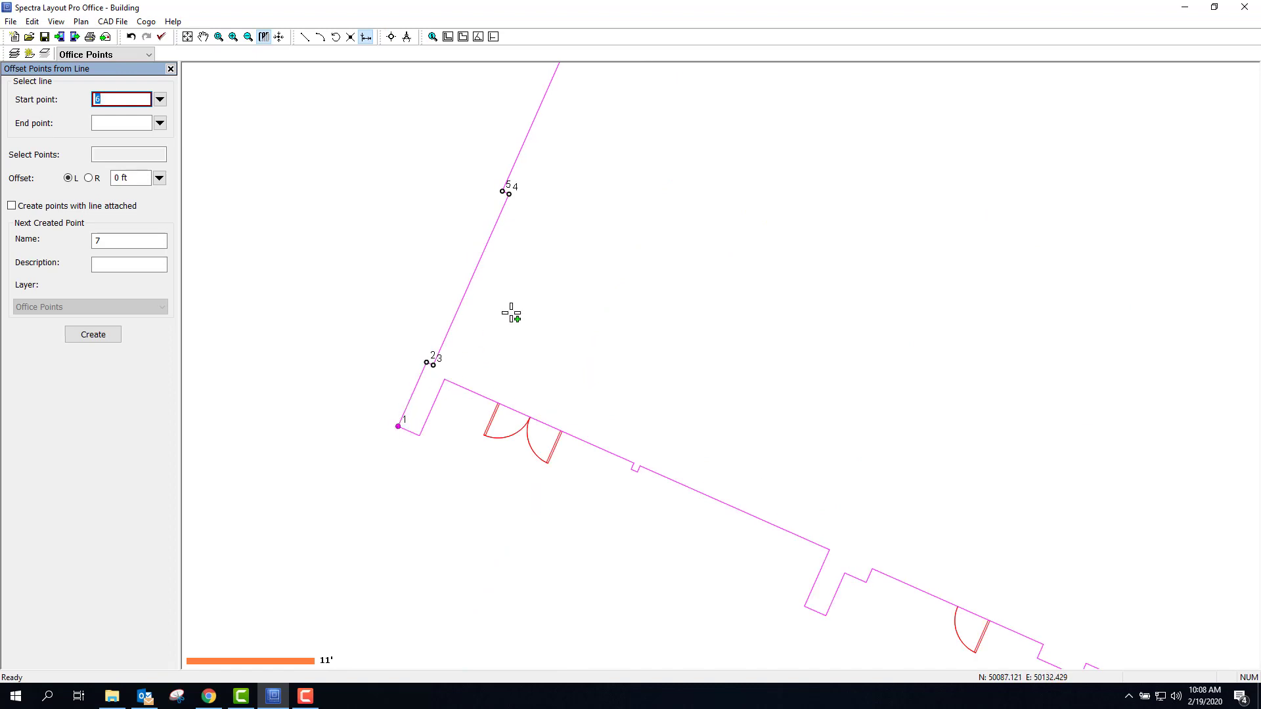
{"action": "scroll", "coordinate": [546, 337], "scroll_direction": "up", "scroll_amount": 3}
{"action": "scroll", "coordinate": [591, 275], "scroll_direction": "down", "scroll_amount": 5}
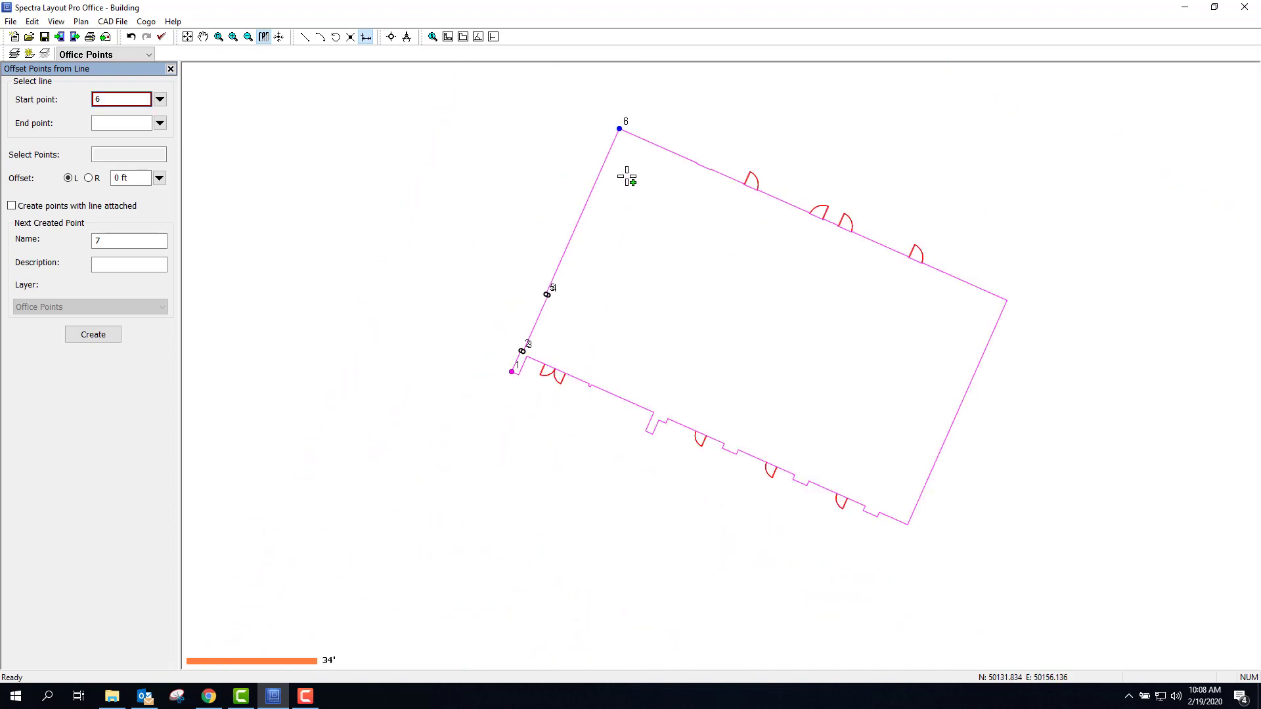
{"action": "left_click", "coordinate": [122, 97]}
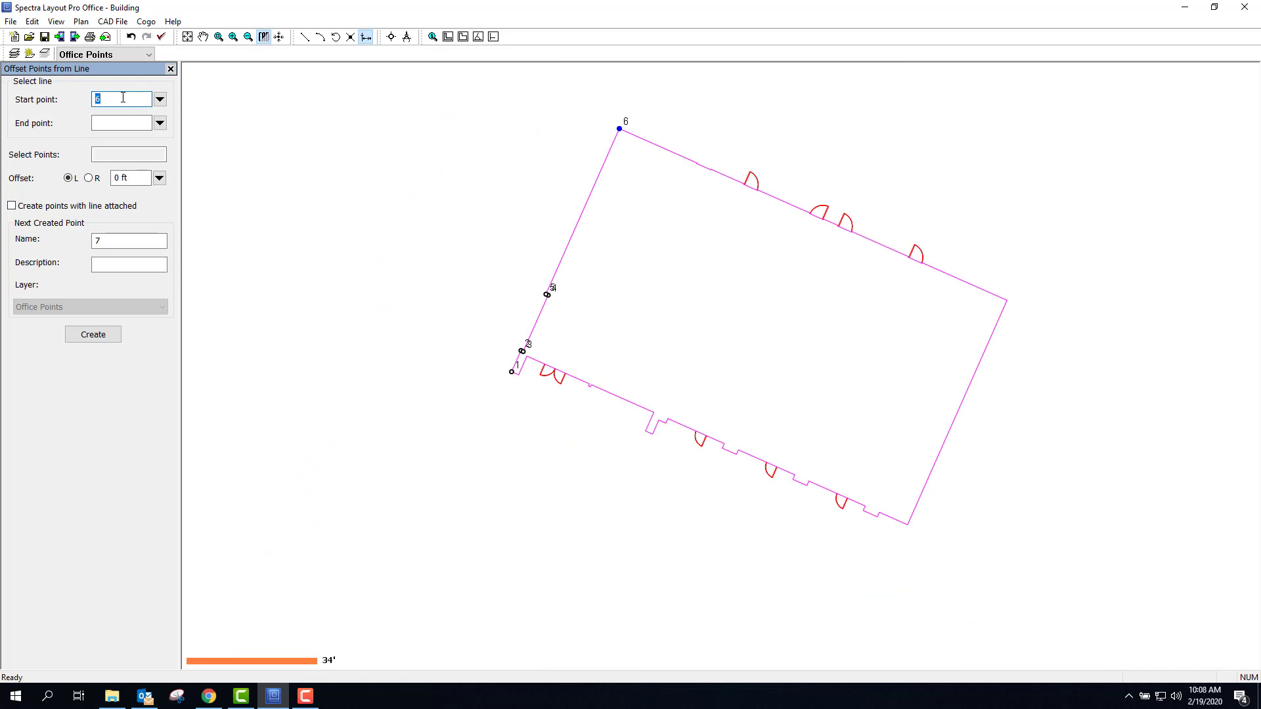
{"action": "left_click", "coordinate": [101, 123]}
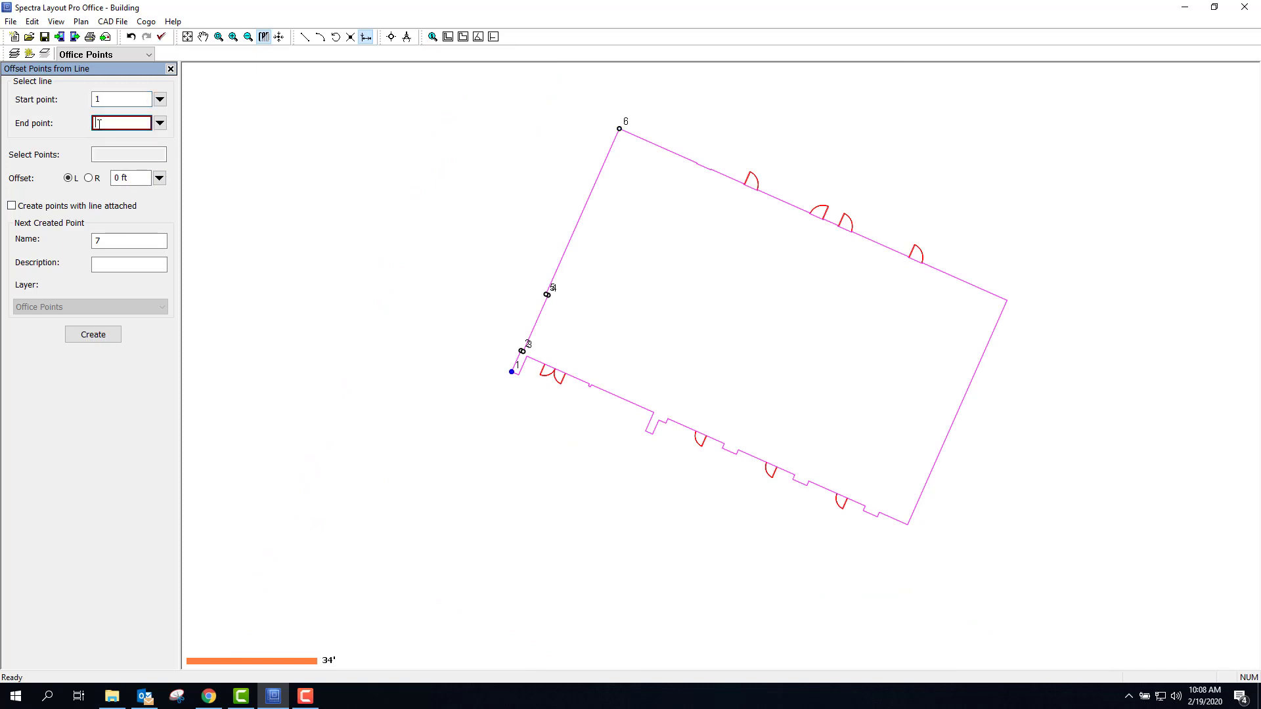
{"action": "type", "text": "6"}
{"action": "scroll", "coordinate": [536, 291], "scroll_direction": "up", "scroll_amount": 2}
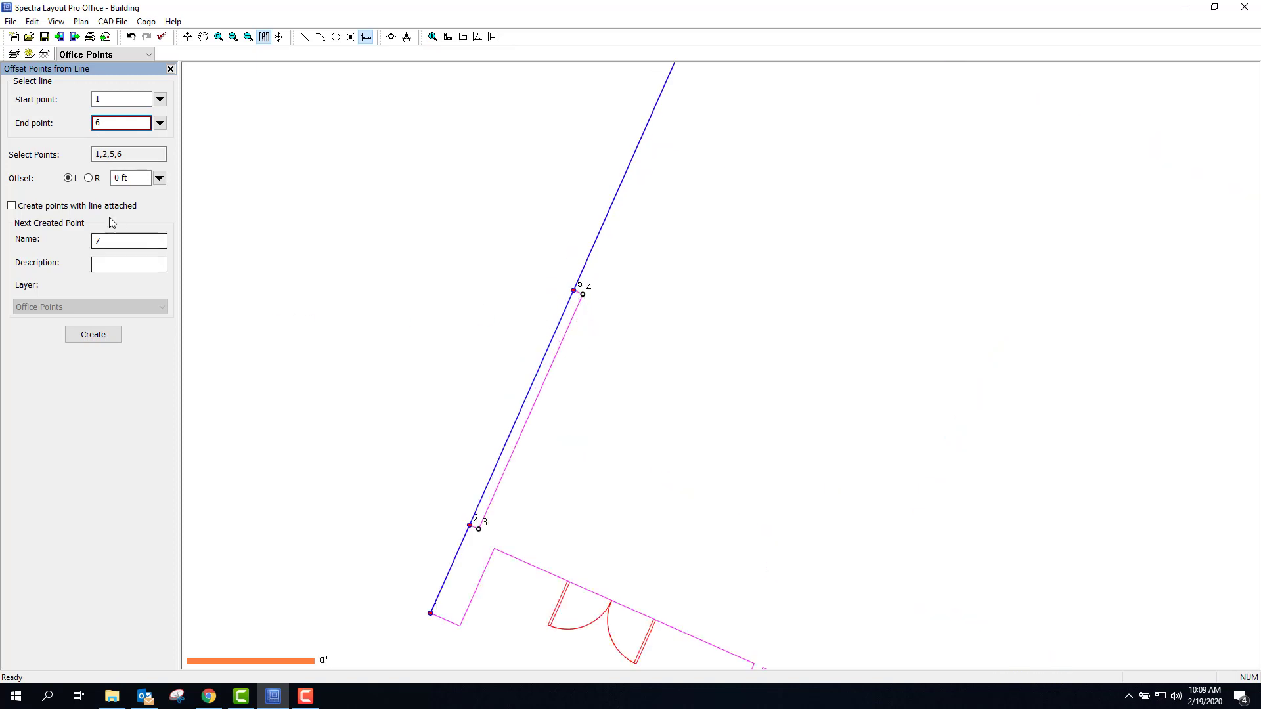
Set the offset to 5 ft and create the offset points along the wall.
{"action": "double_click", "coordinate": [117, 179]}
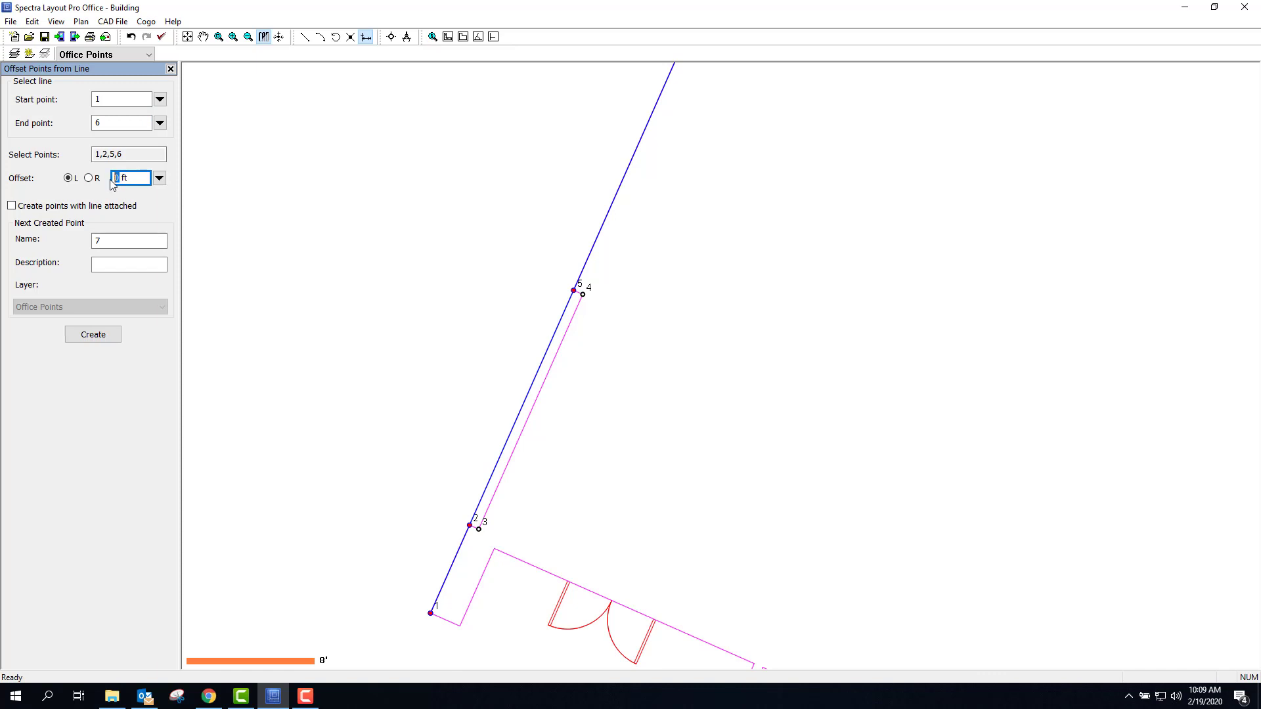
{"action": "type", "text": "5"}
{"action": "left_click", "coordinate": [85, 336]}
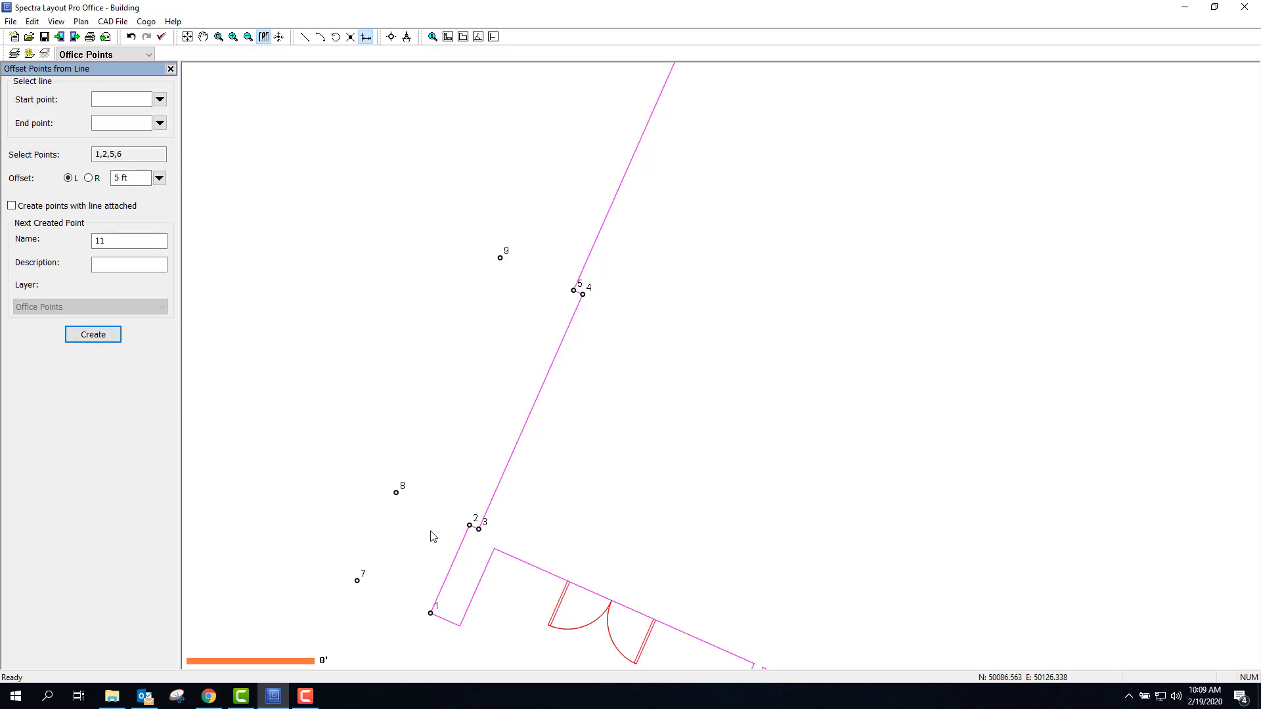
{"action": "scroll", "coordinate": [551, 206], "scroll_direction": "down", "scroll_amount": 5}
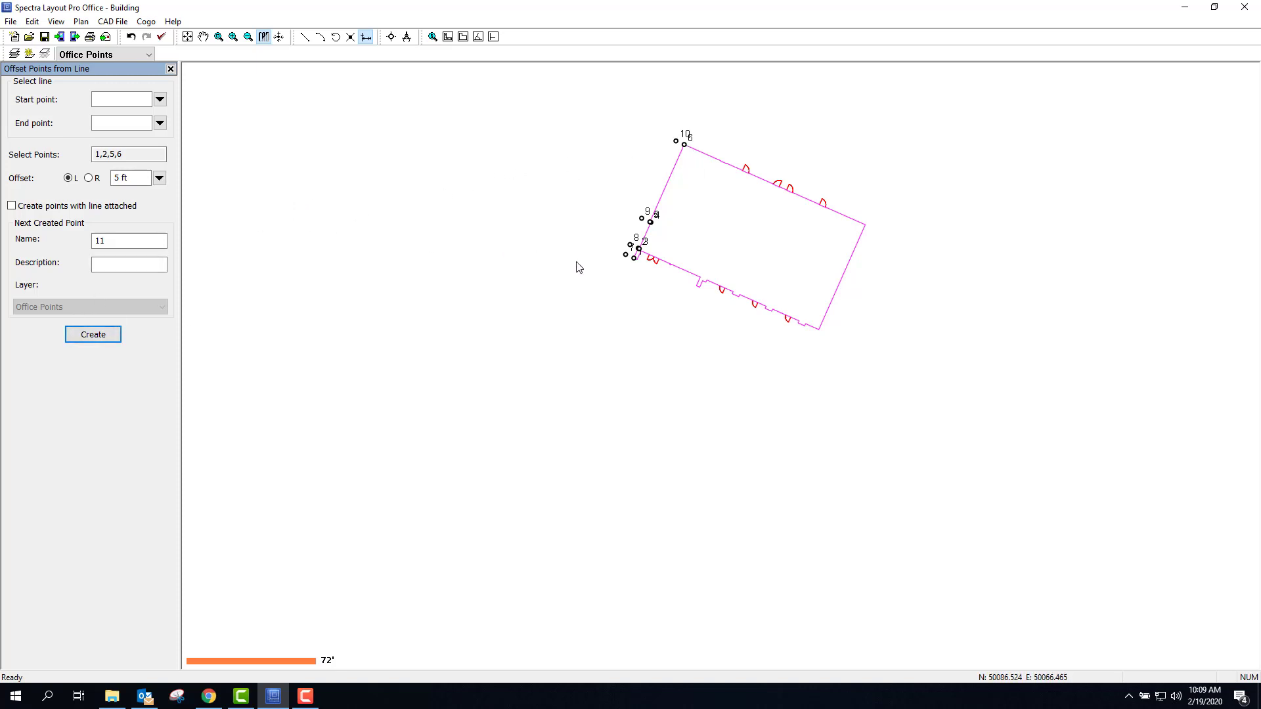
{"action": "mouse_move", "coordinate": [706, 210]}
{"action": "middle_mouse_down"}
{"action": "mouse_move", "coordinate": [677, 306]}
{"action": "mouse_move", "coordinate": [653, 298]}
{"action": "middle_mouse_up"}
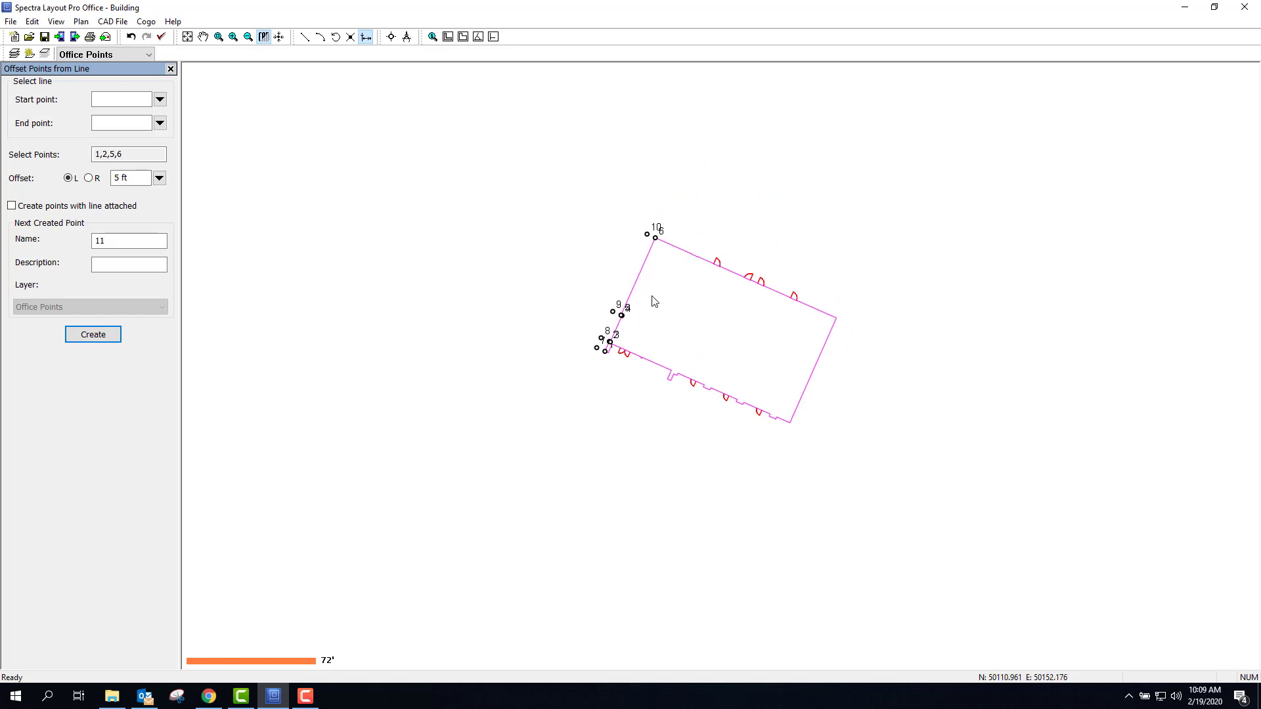
{"action": "scroll", "coordinate": [652, 298], "scroll_direction": "up", "scroll_amount": 2}
{"action": "scroll", "coordinate": [653, 298], "scroll_direction": "down", "scroll_amount": 1}
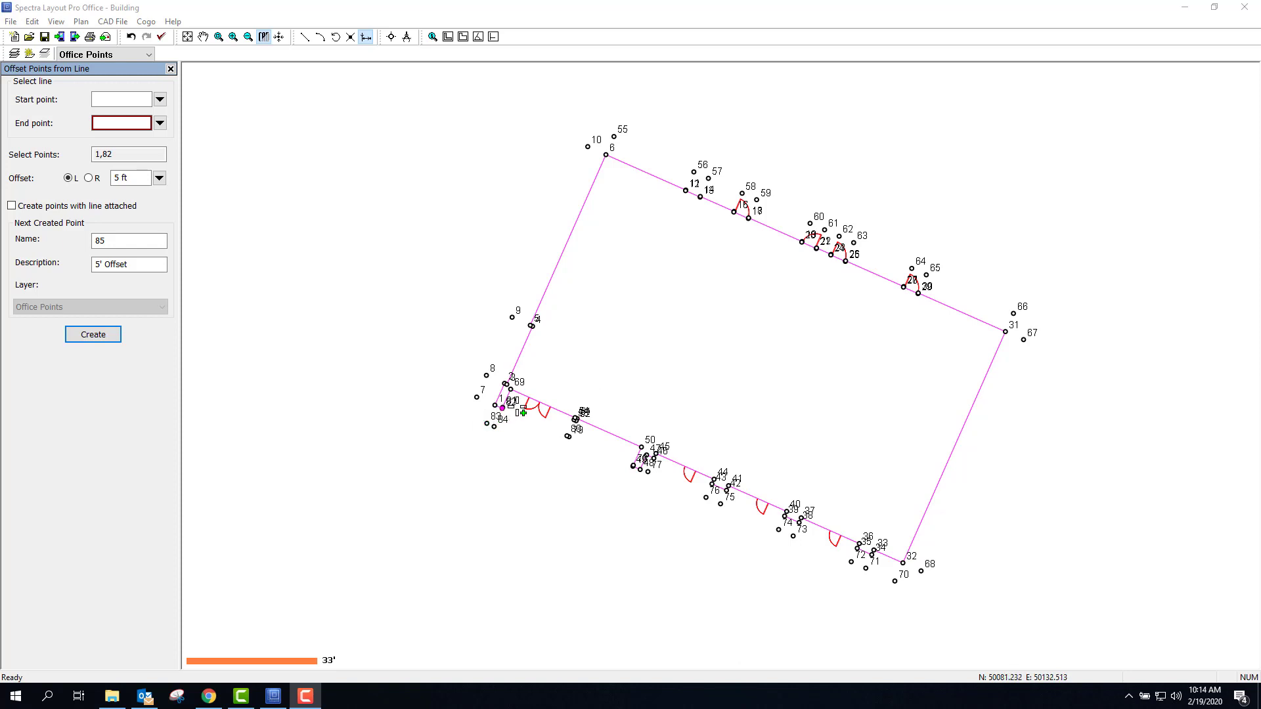
Save the Building job, then bring up the Export Job File browse dialog.
{"action": "left_click", "coordinate": [10, 21]}
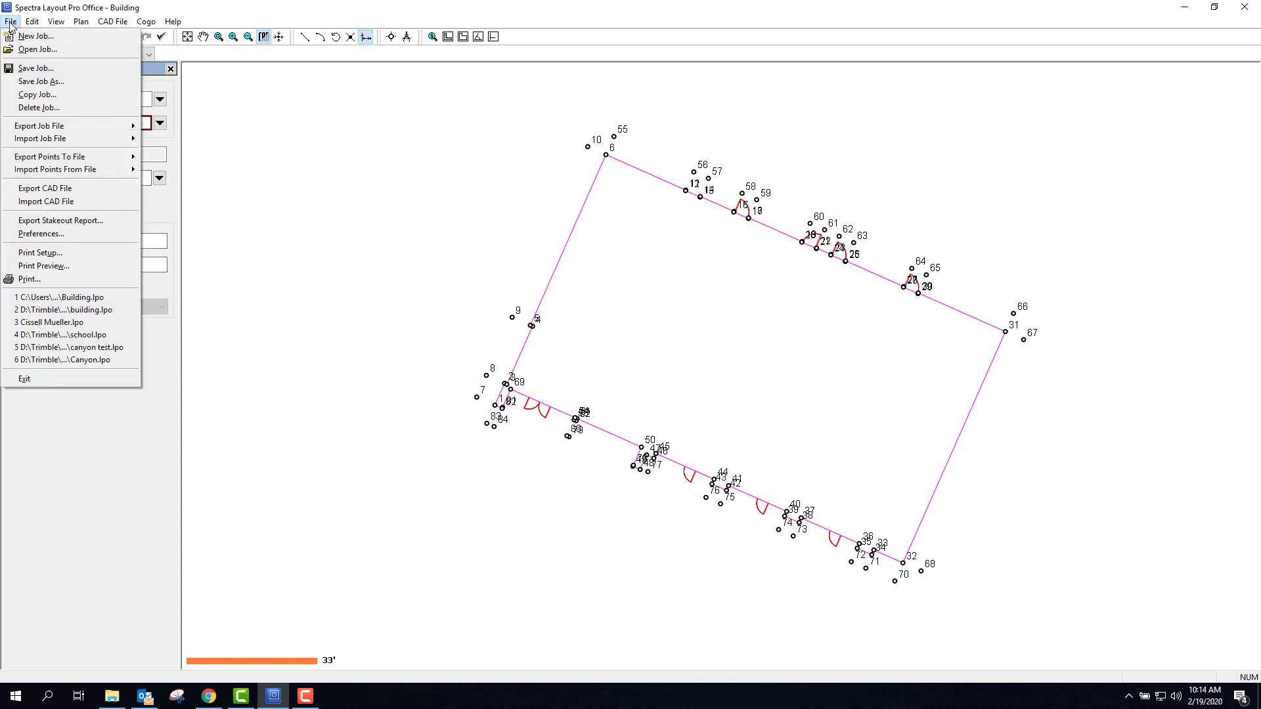
{"action": "left_click", "coordinate": [39, 69]}
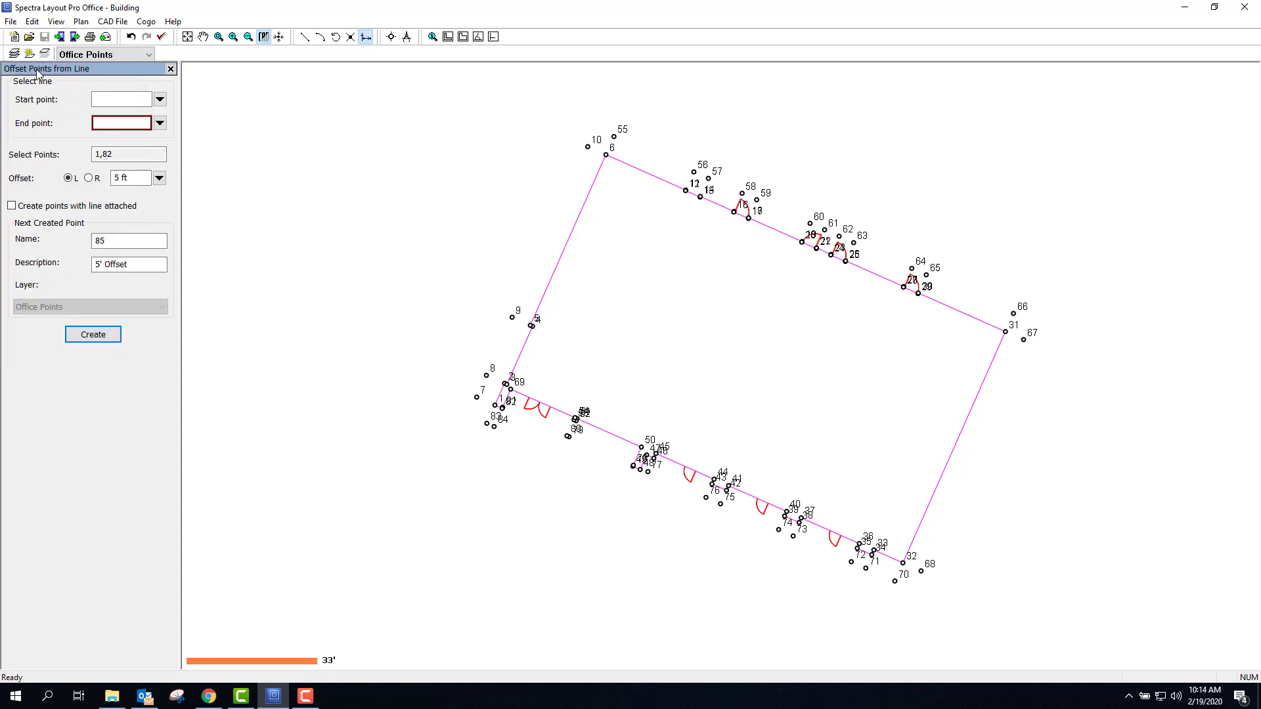
{"action": "left_click", "coordinate": [11, 22]}
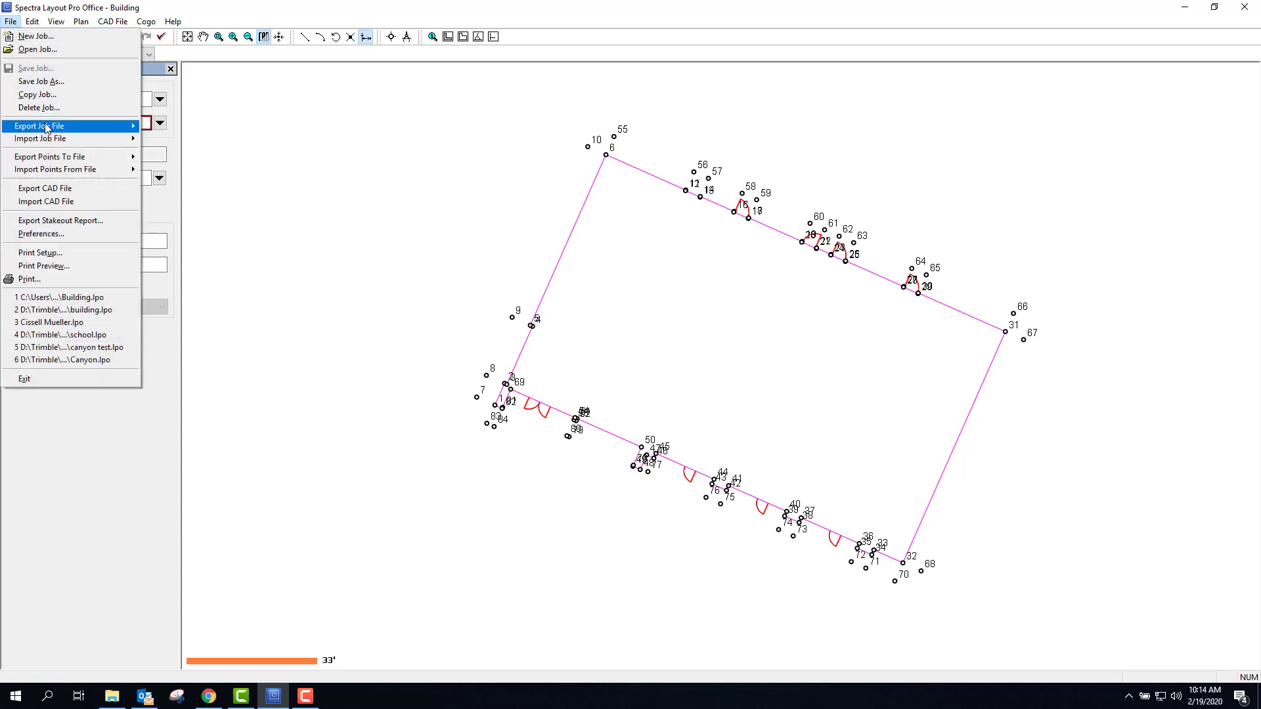
{"action": "mouse_move", "coordinate": [46, 128]}
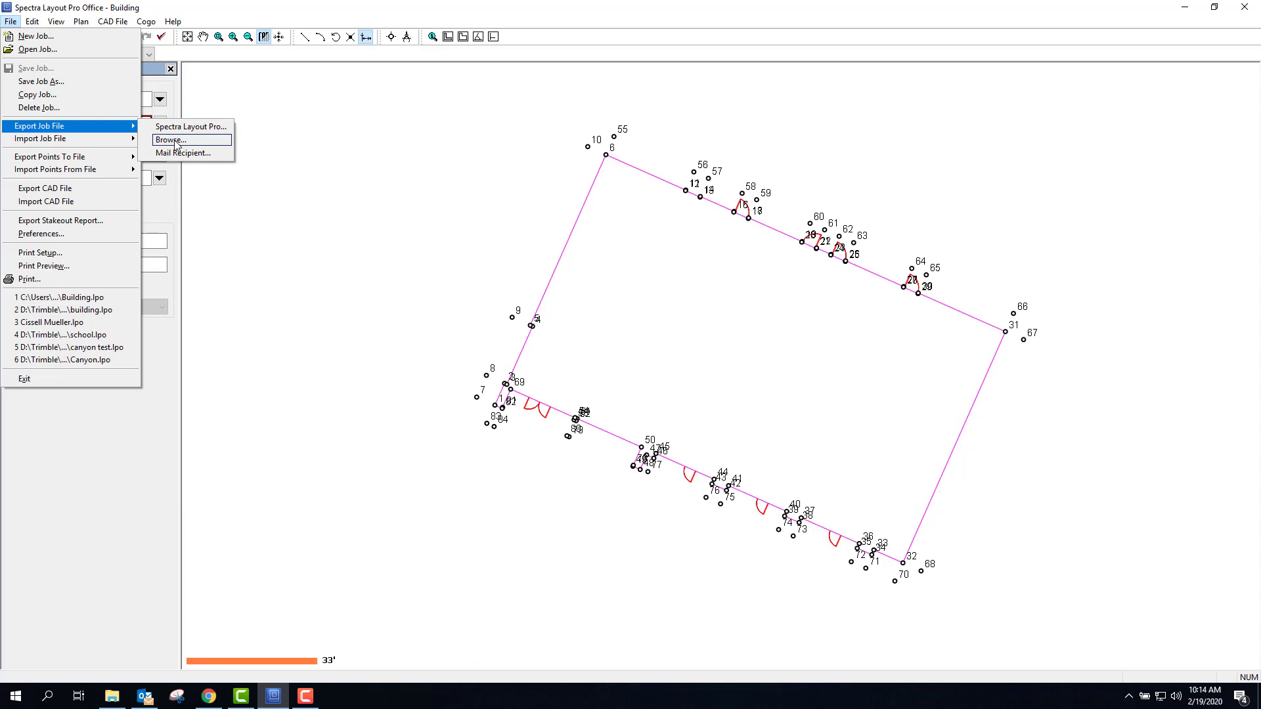
{"action": "left_click", "coordinate": [172, 141]}
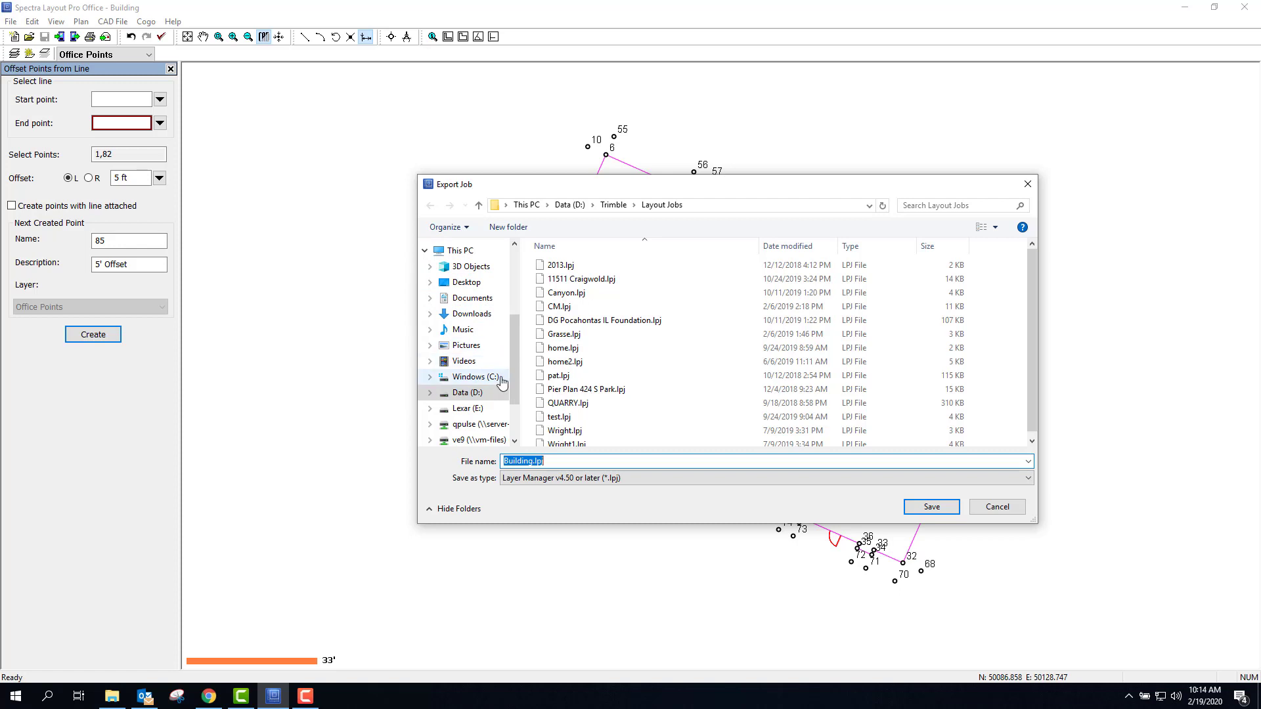
Create a new folder named 'Bulding' on the Lexar (E:) drive.
{"action": "left_click", "coordinate": [481, 410]}
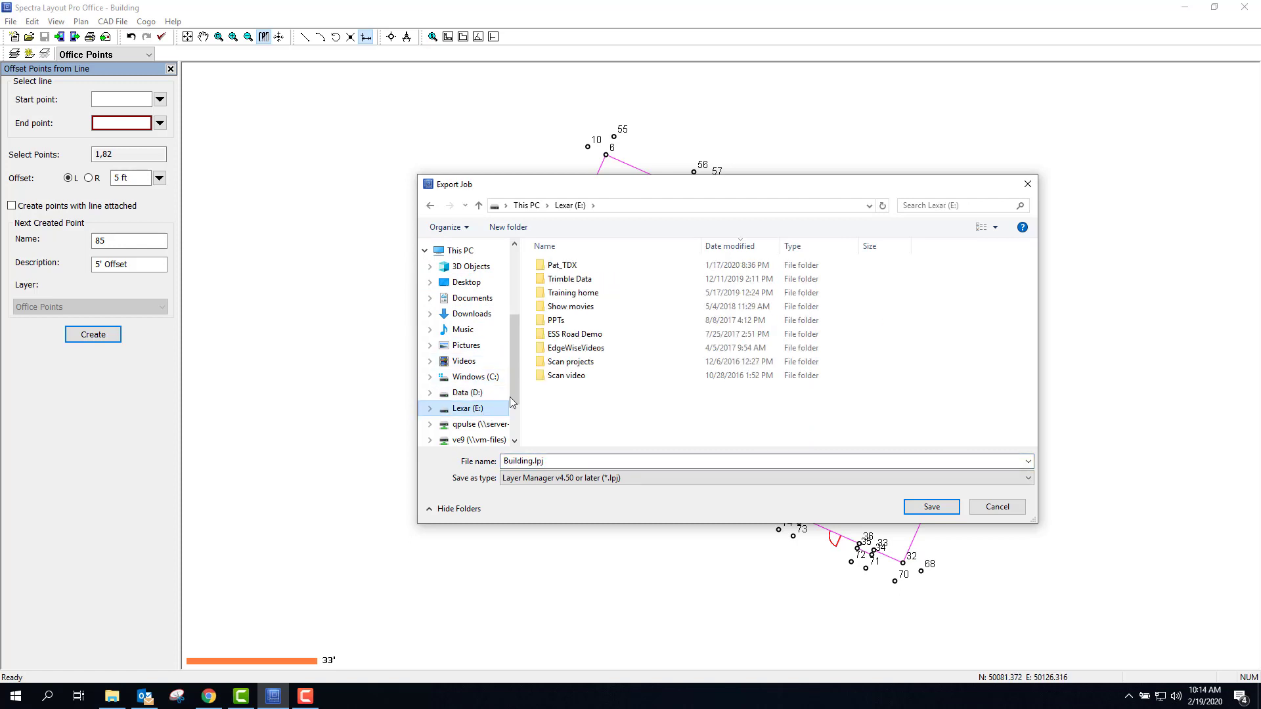
{"action": "right_click", "coordinate": [564, 397]}
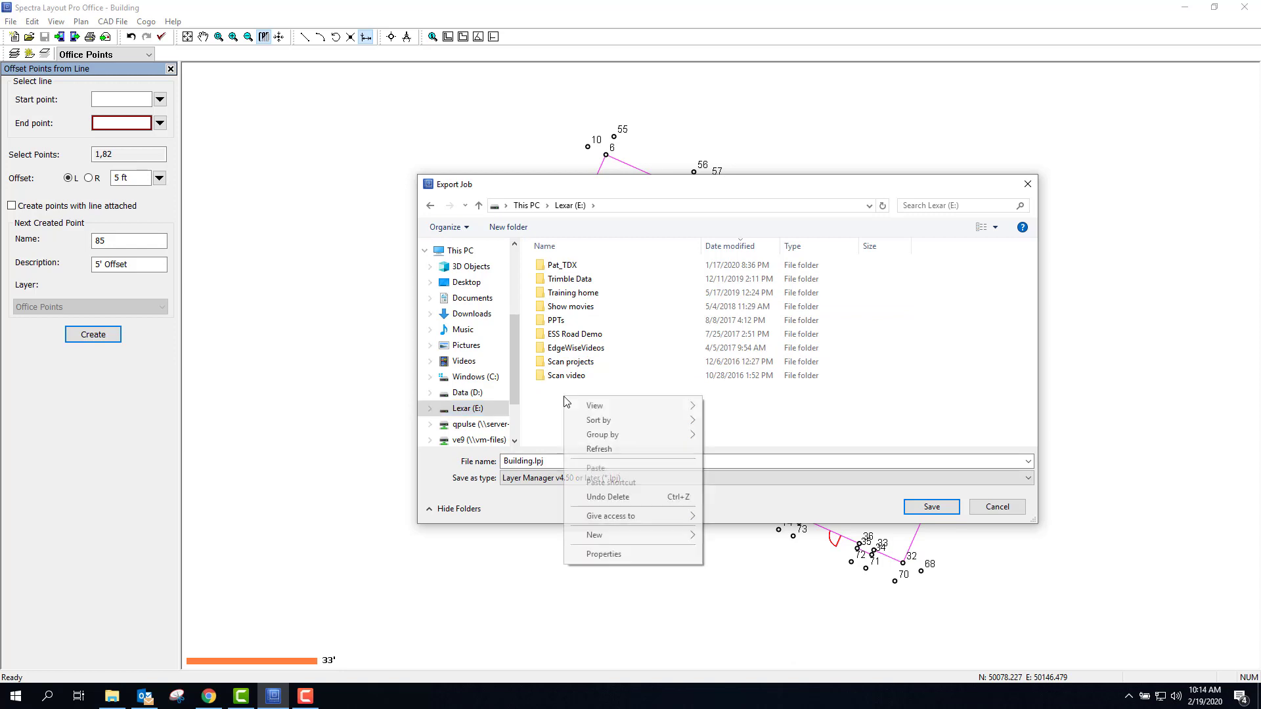
{"action": "mouse_move", "coordinate": [601, 539]}
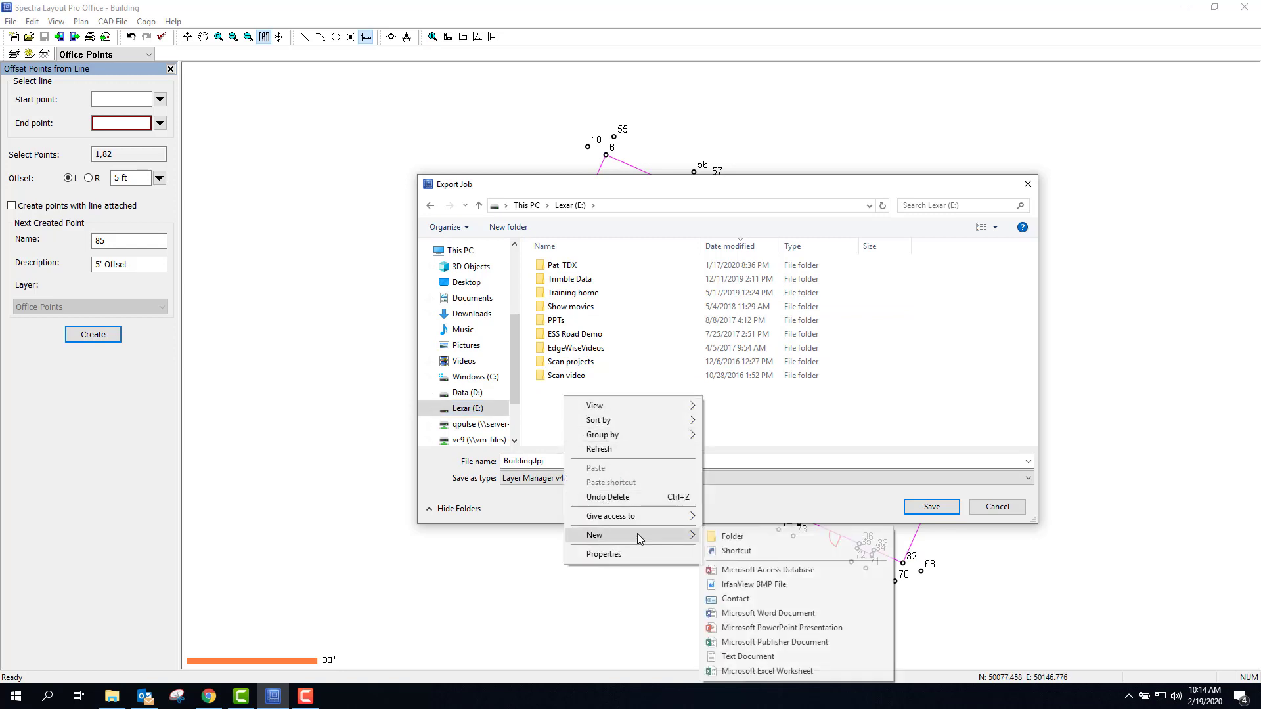
{"action": "left_click", "coordinate": [724, 537]}
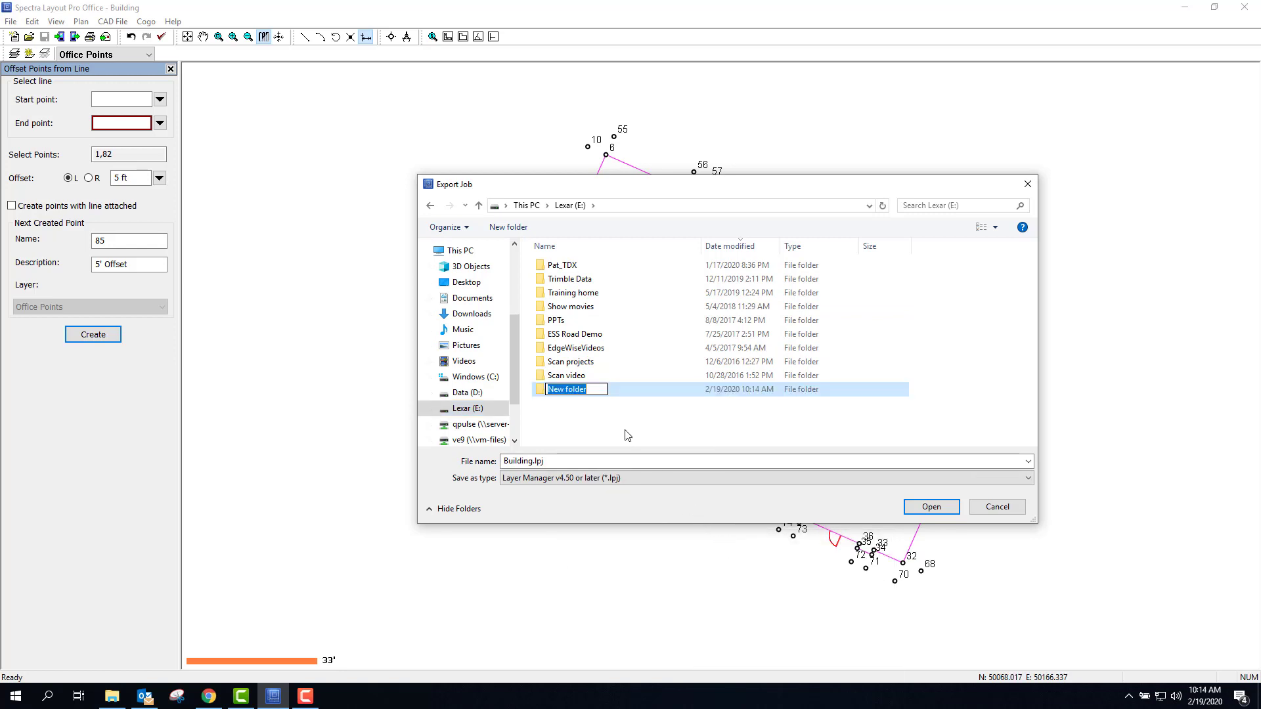
{"action": "type", "text": "B"}
{"action": "key", "text": "BackSpace"}
{"action": "type", "text": "ulding"}
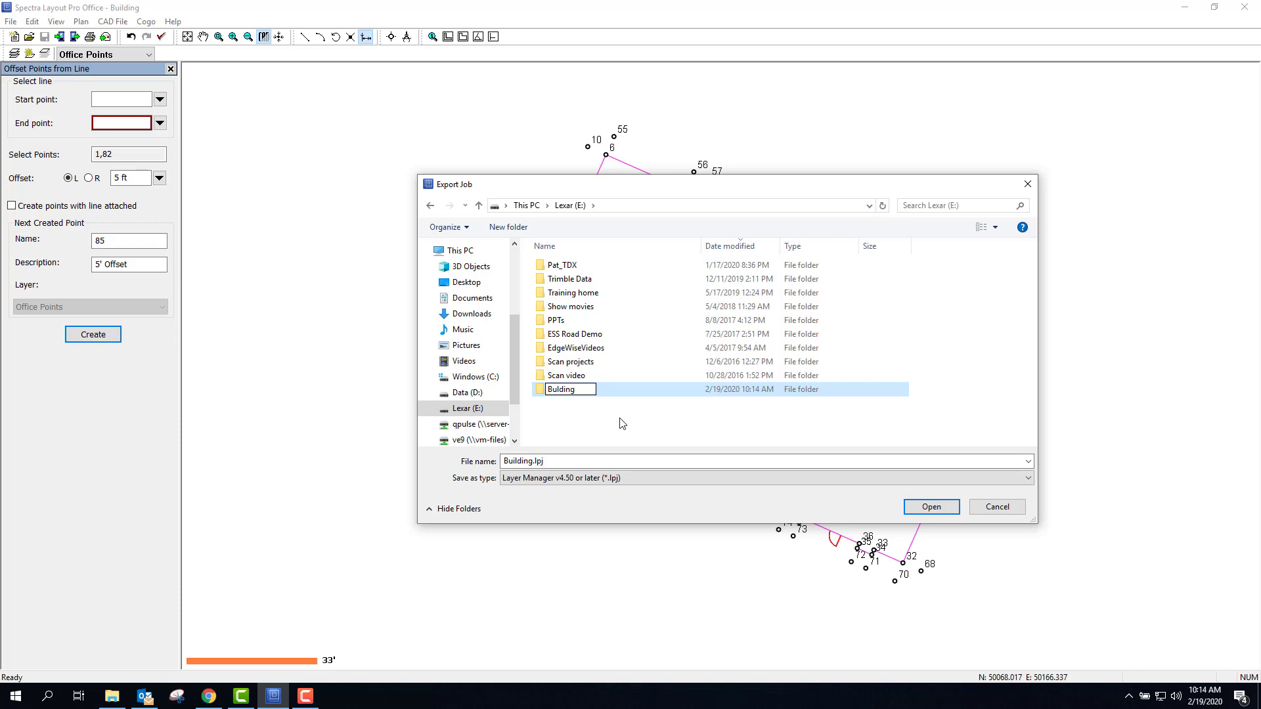
Save Building.lpj into the Bulding folder, including the CAD file.
{"action": "double_click", "coordinate": [544, 394]}
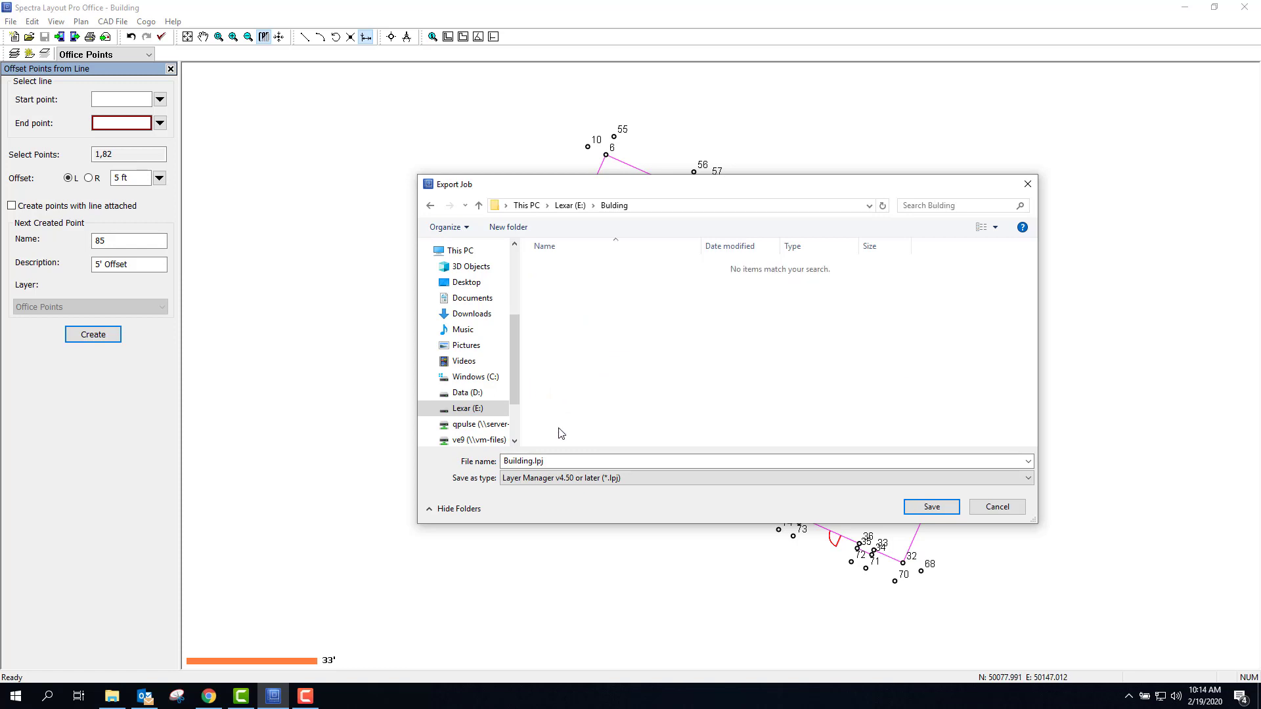
{"action": "left_click", "coordinate": [549, 461]}
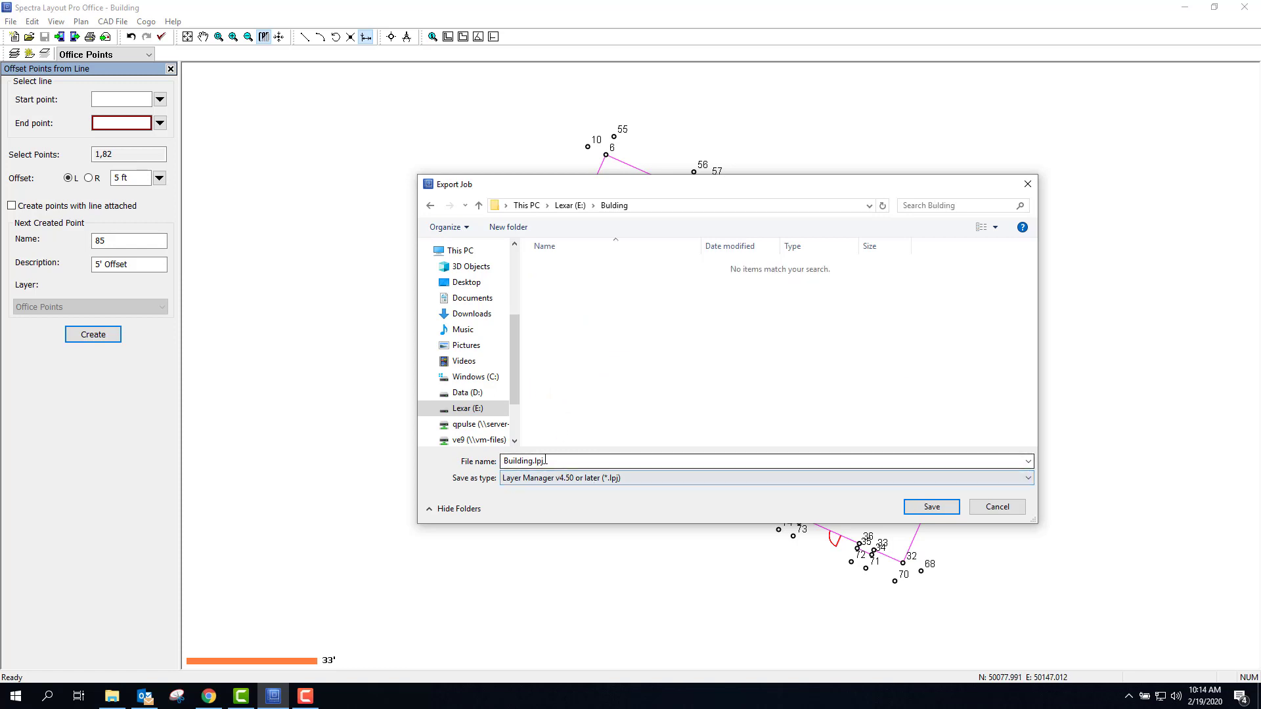
{"action": "left_click", "coordinate": [951, 510]}
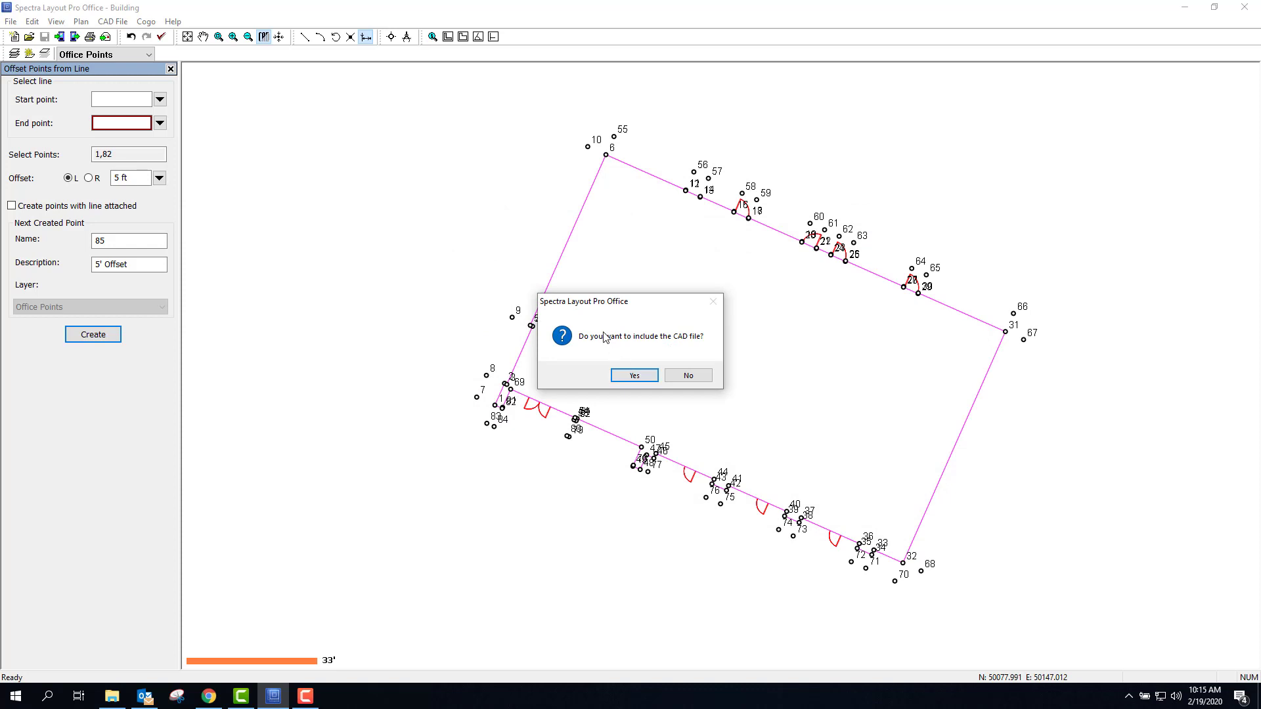
{"action": "left_click", "coordinate": [636, 376]}
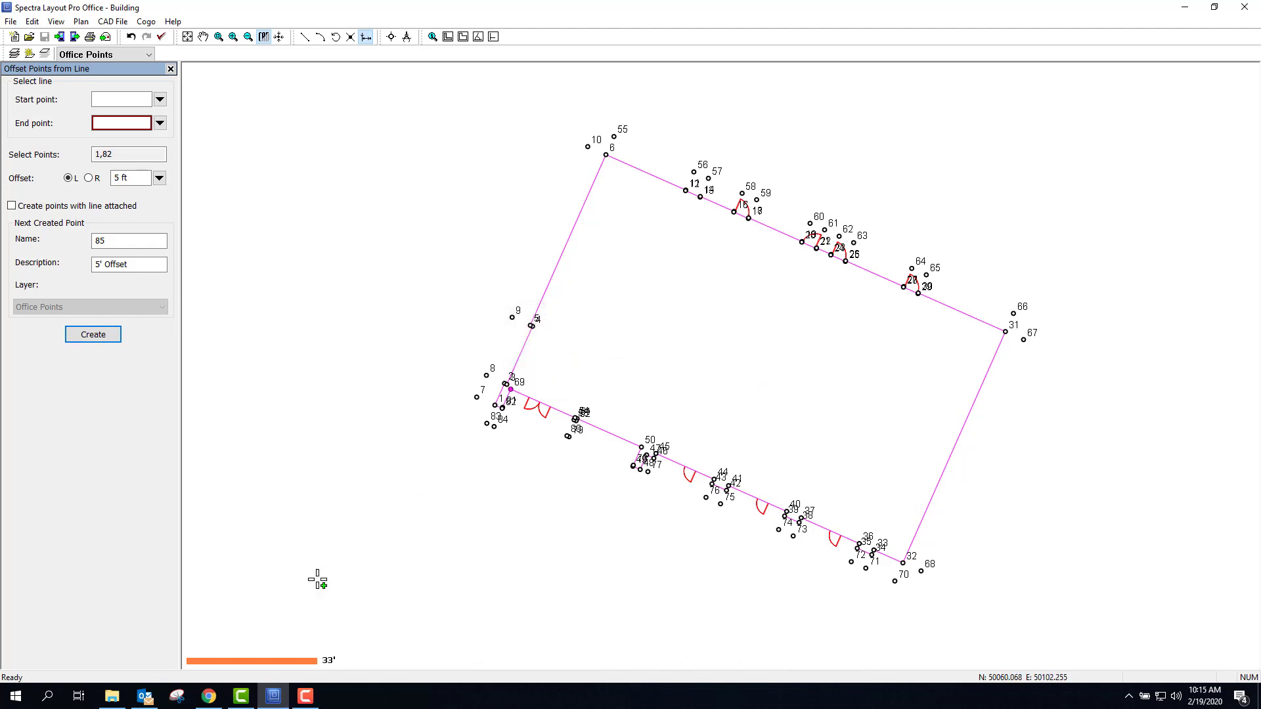
{"action": "left_click", "coordinate": [112, 698]}
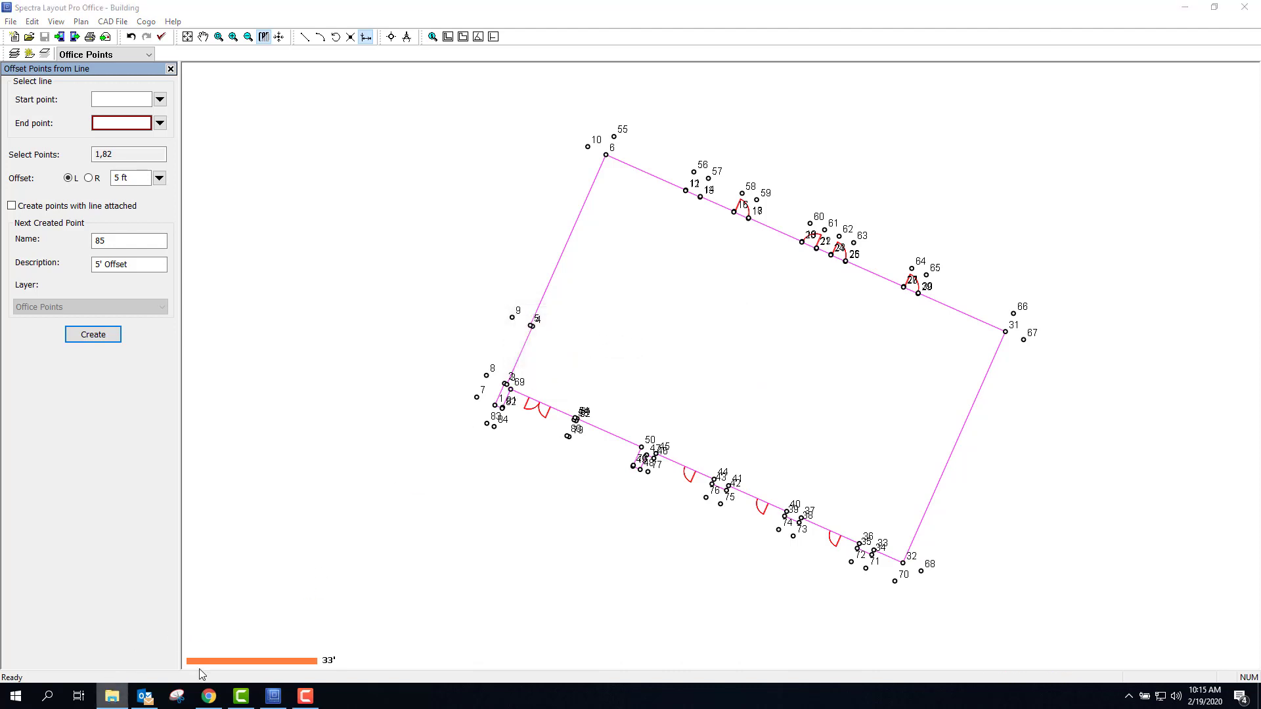
{"action": "left_click_drag", "start_coordinate": [838, 126], "coordinate": [625, 145]}
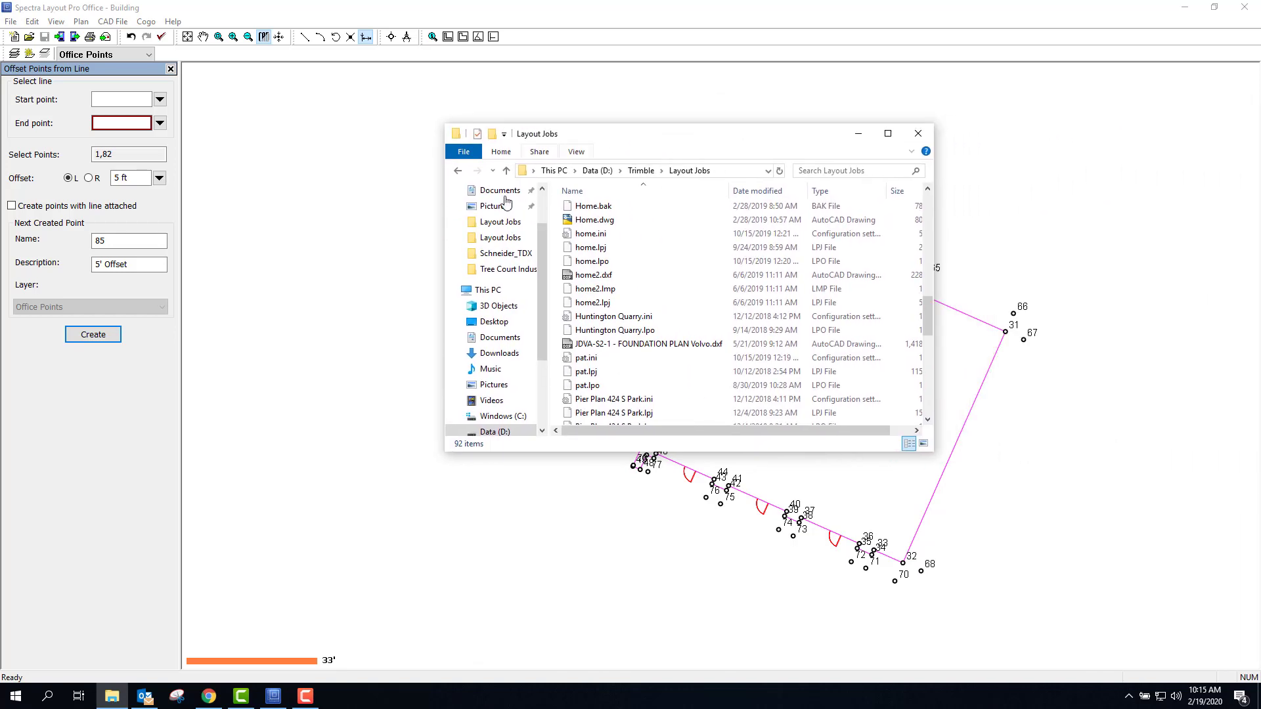
{"action": "scroll", "coordinate": [498, 420], "scroll_direction": "down", "scroll_amount": 2}
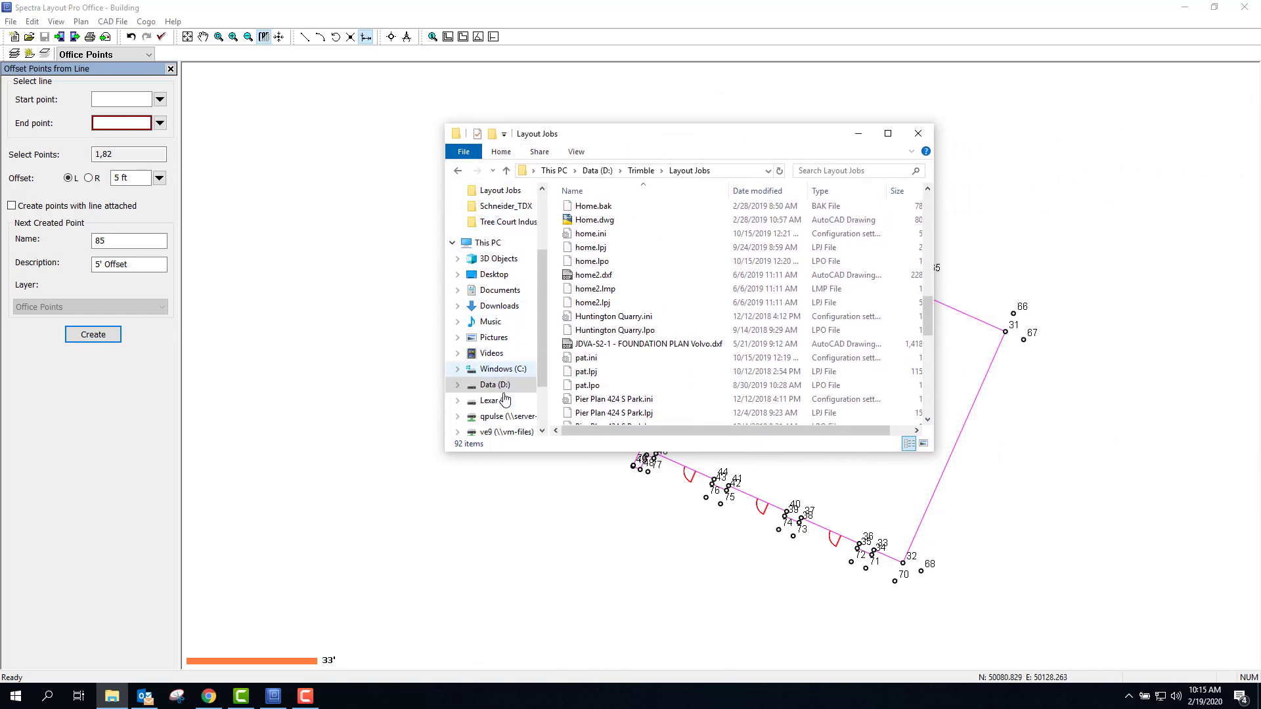
{"action": "left_click", "coordinate": [496, 400]}
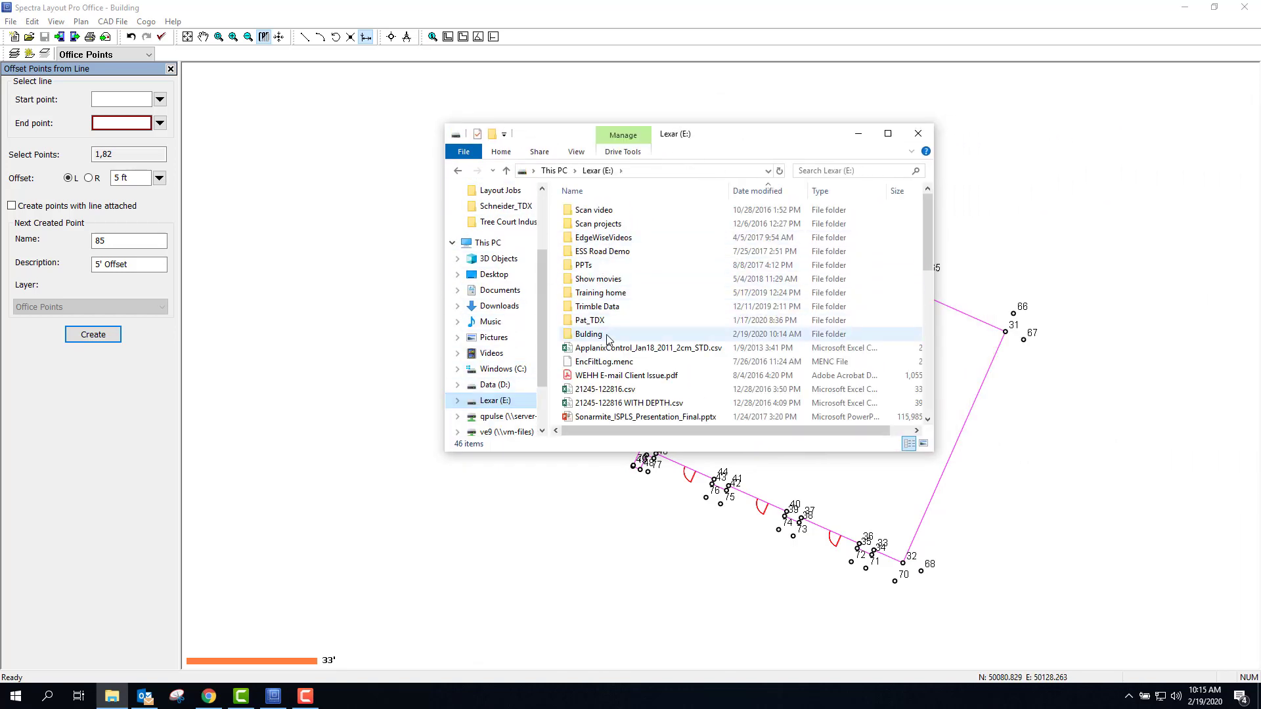
{"action": "double_click", "coordinate": [607, 339]}
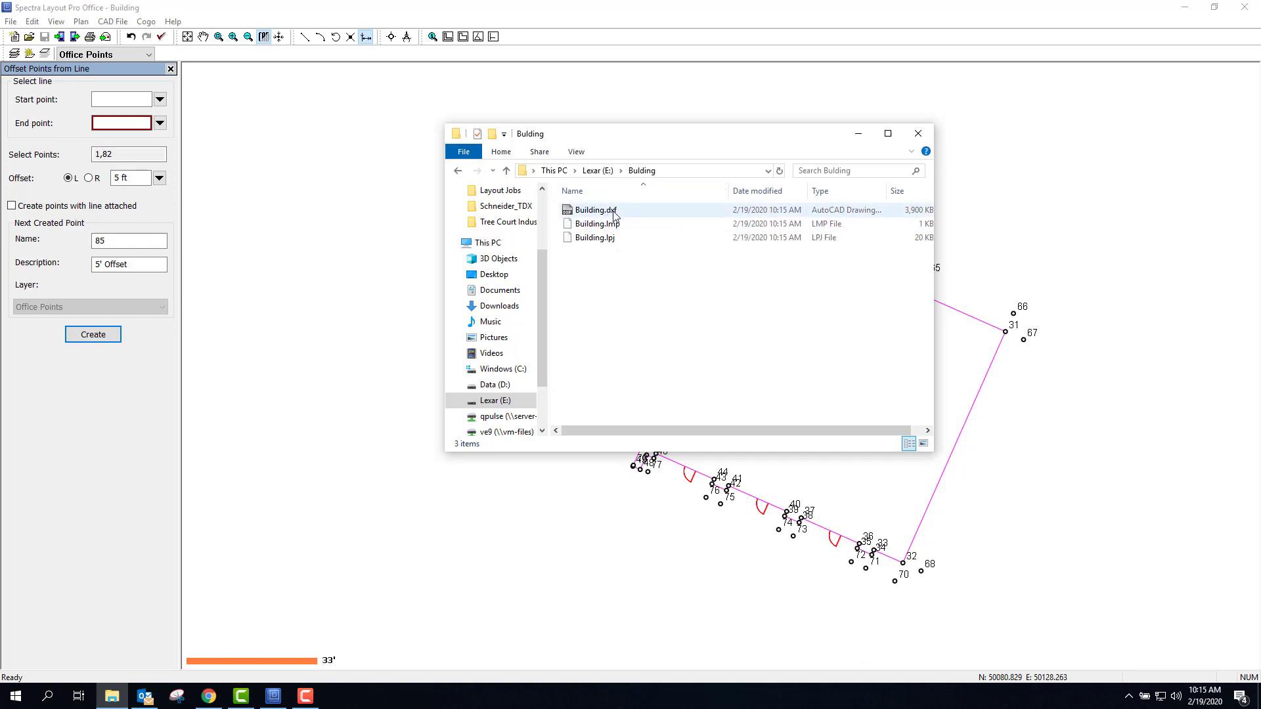
{"action": "left_click", "coordinate": [576, 152]}
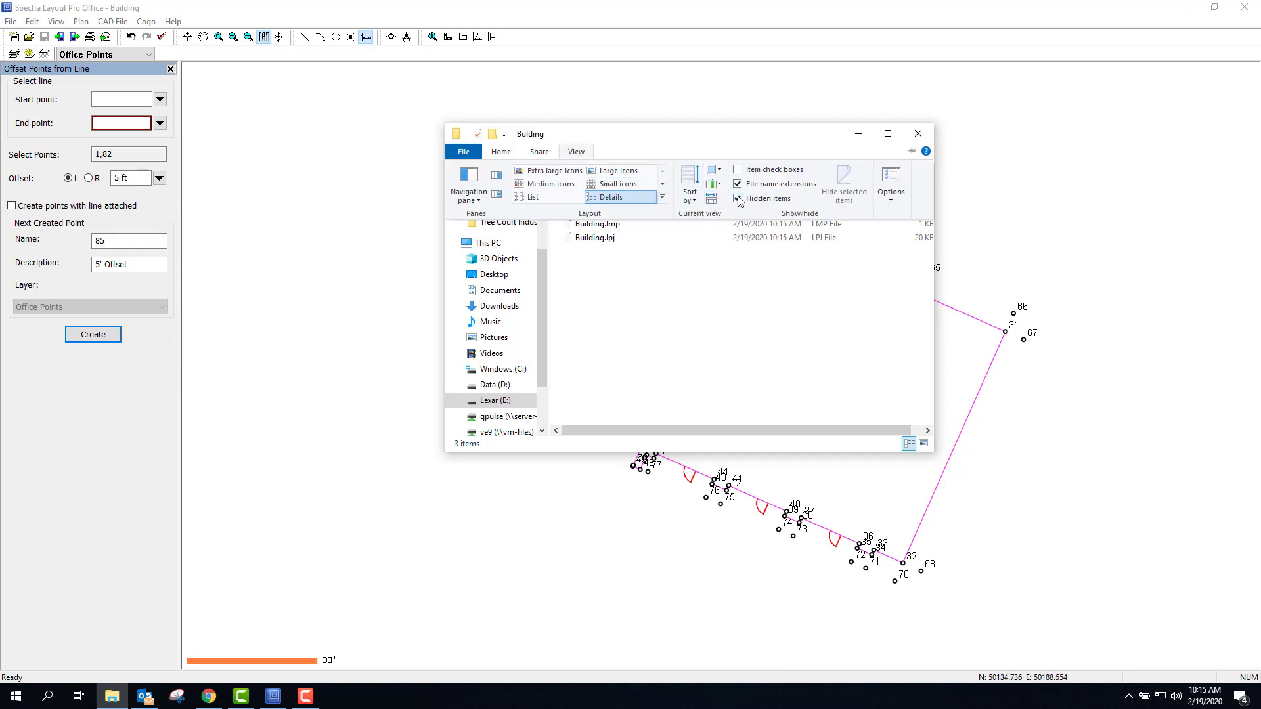
{"action": "left_click", "coordinate": [918, 134]}
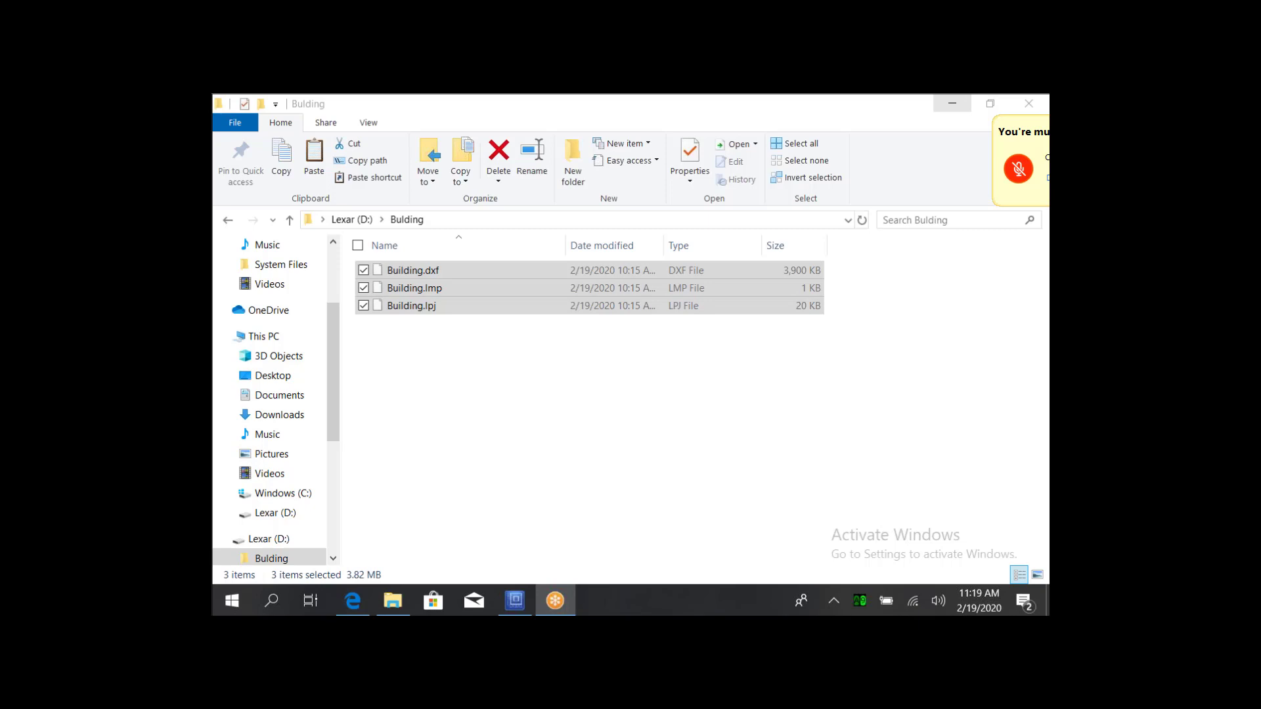
Select and copy Building.dxf, Building.lmp and Building.lpj from the Bulding folder.
{"action": "left_click_drag", "start_coordinate": [496, 371], "coordinate": [420, 266]}
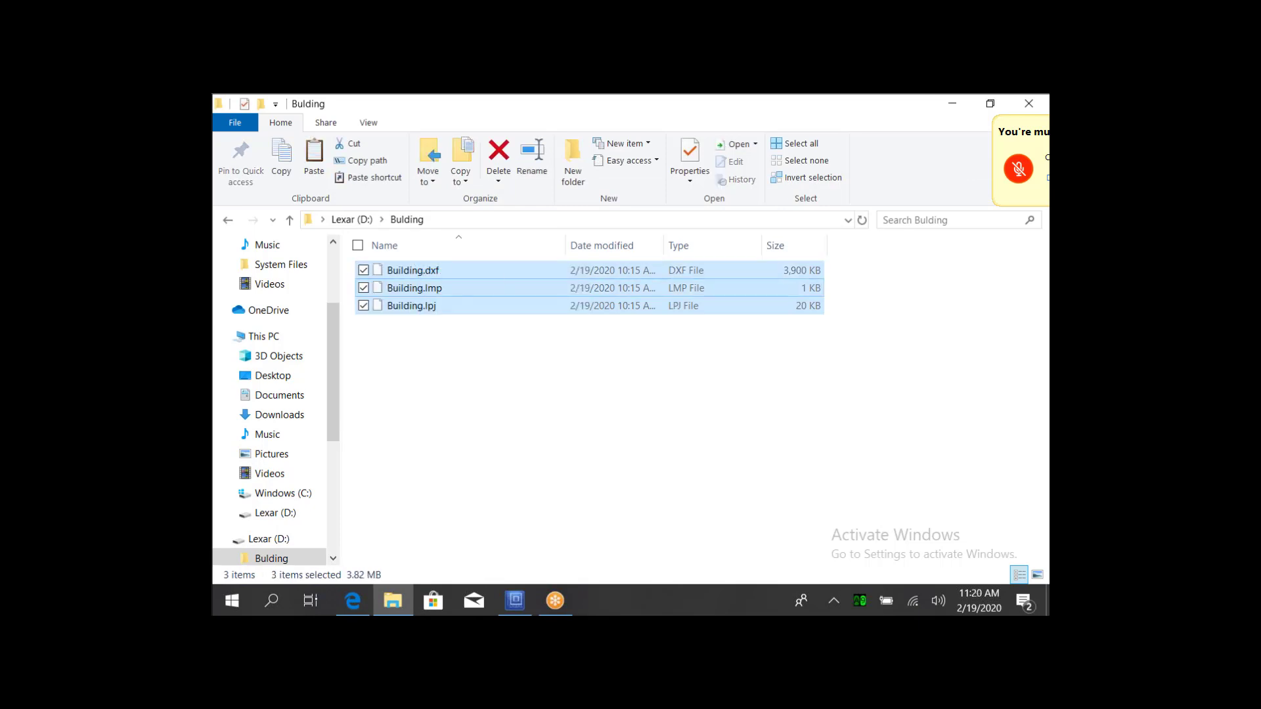
{"action": "key", "text": "shift+F10"}
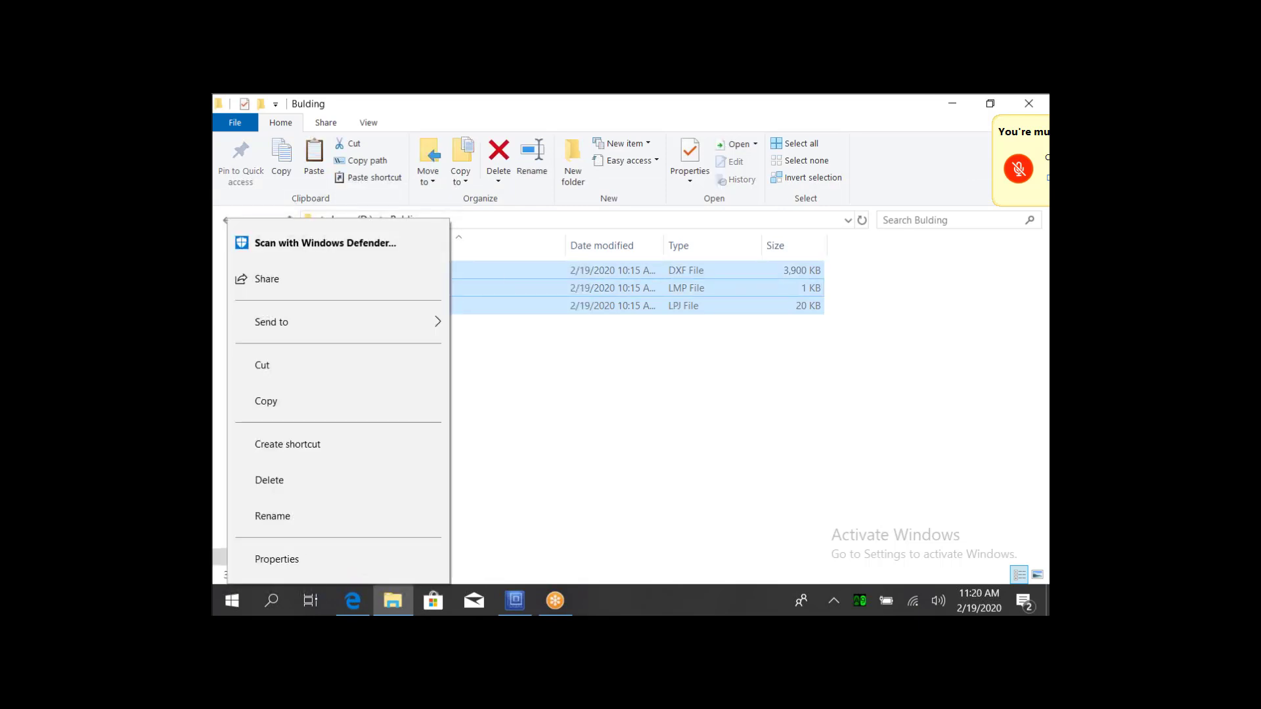
{"action": "key", "text": "Escape"}
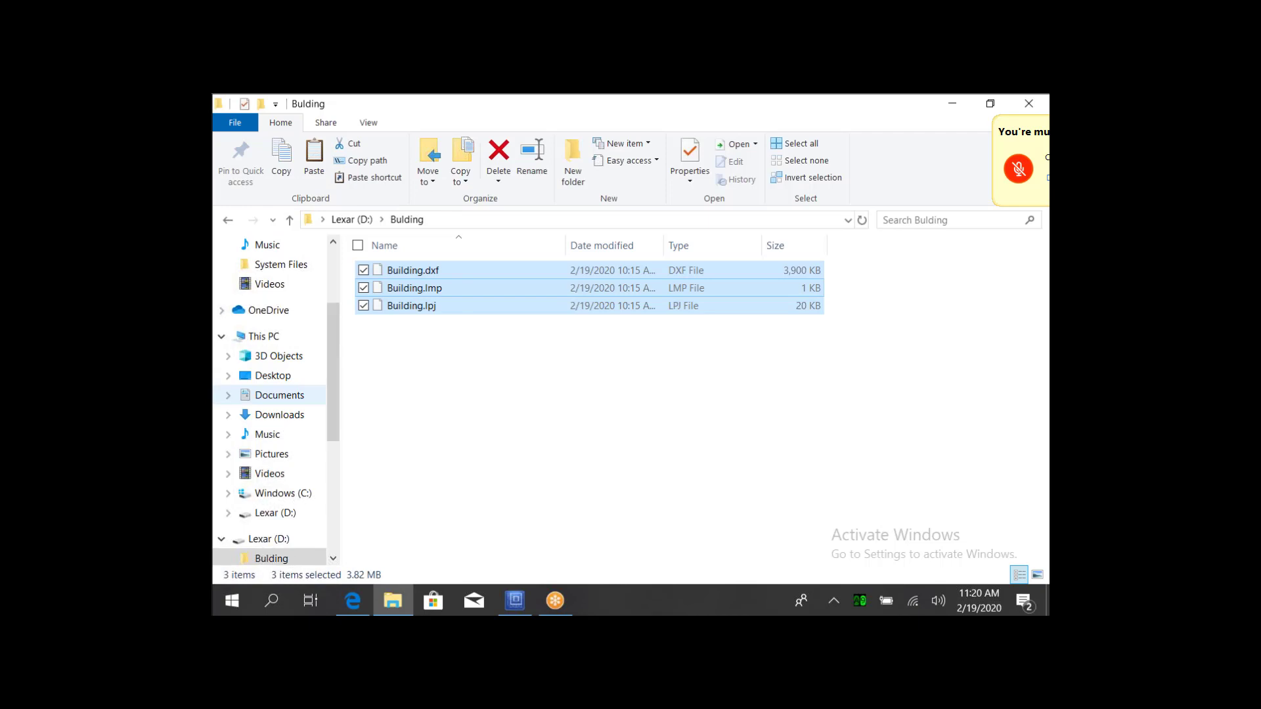
Paste the three files into Documents\Layout Jobs and switch to Layout Pro.
{"action": "left_click", "coordinate": [279, 395]}
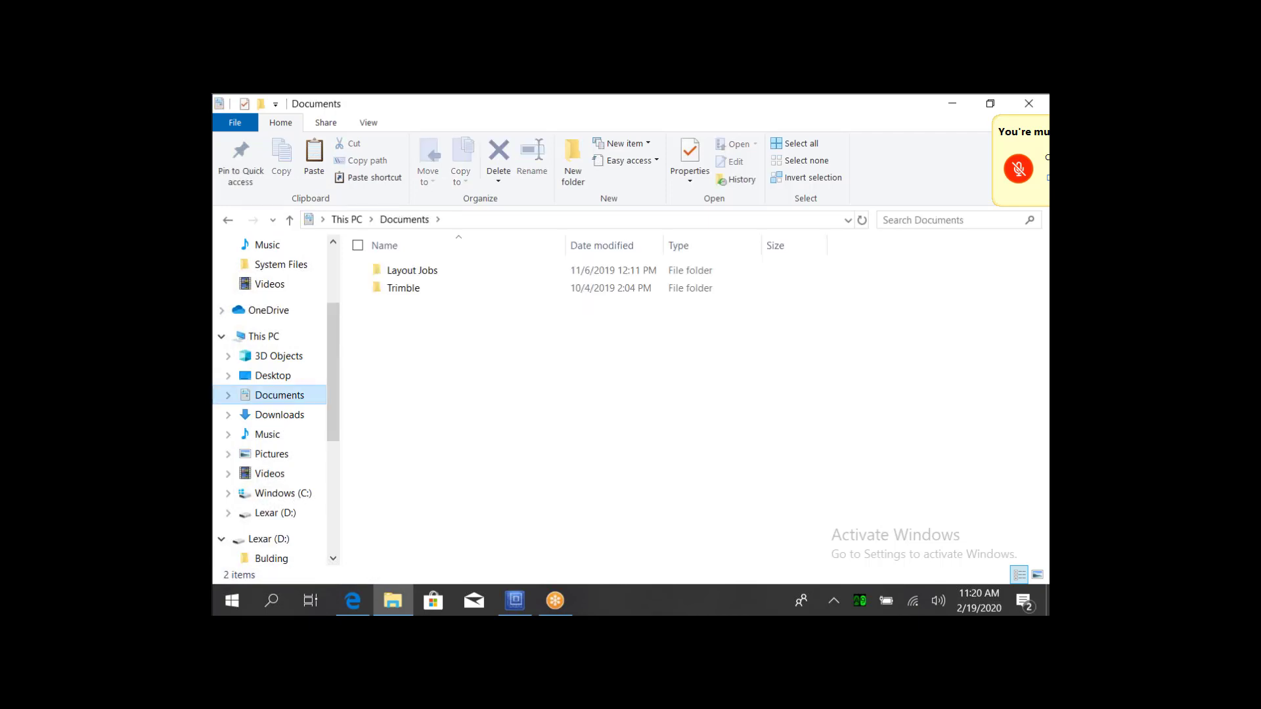
{"action": "left_click", "coordinate": [411, 270]}
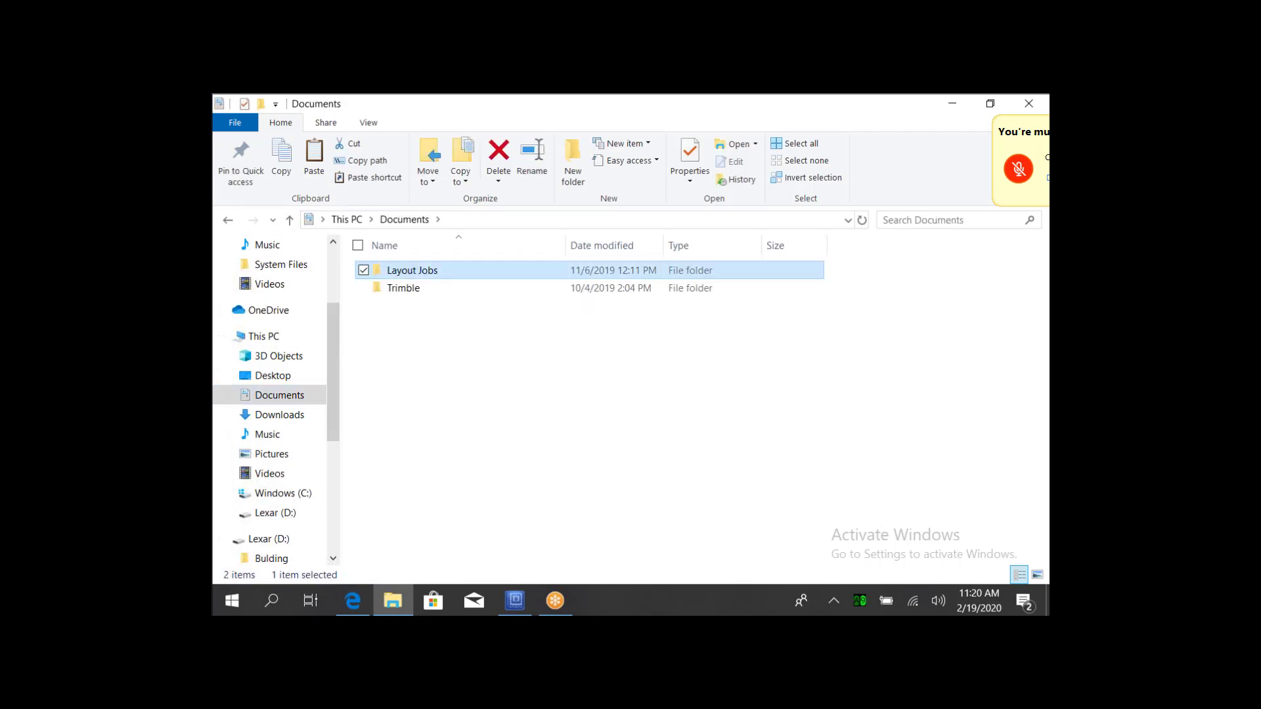
{"action": "key", "text": "Return"}
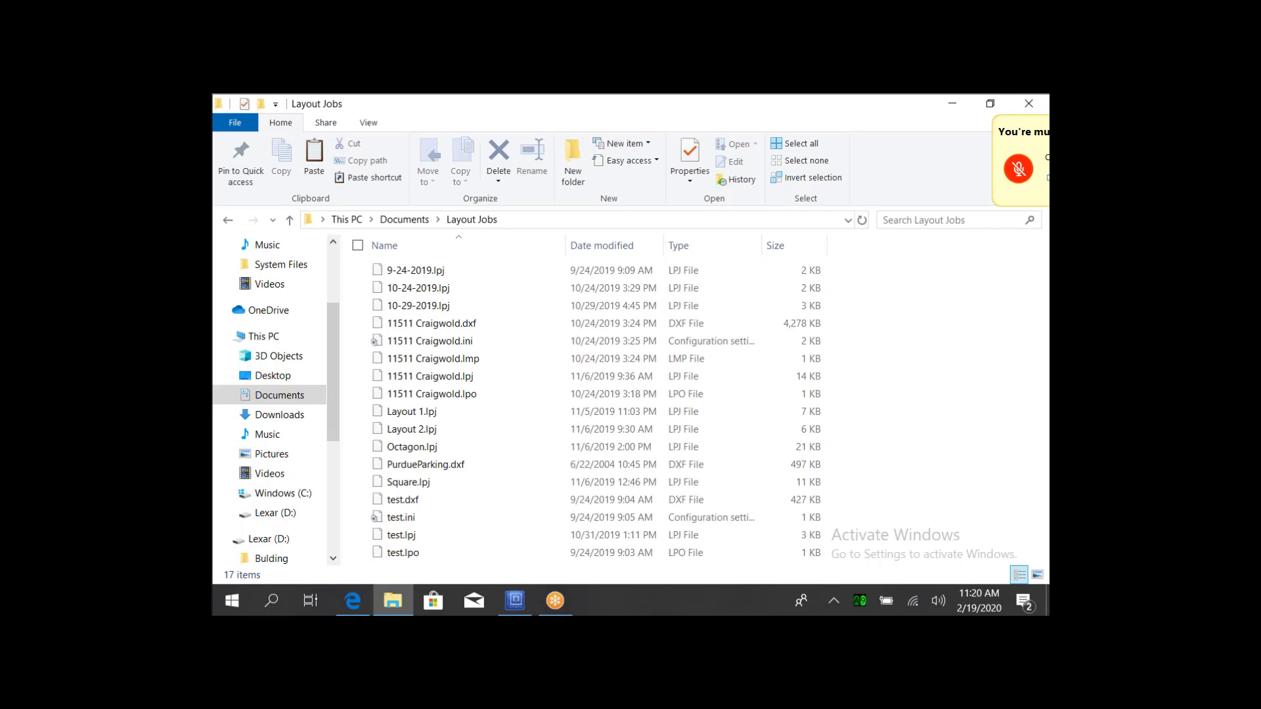
{"action": "key", "text": "shift+F10"}
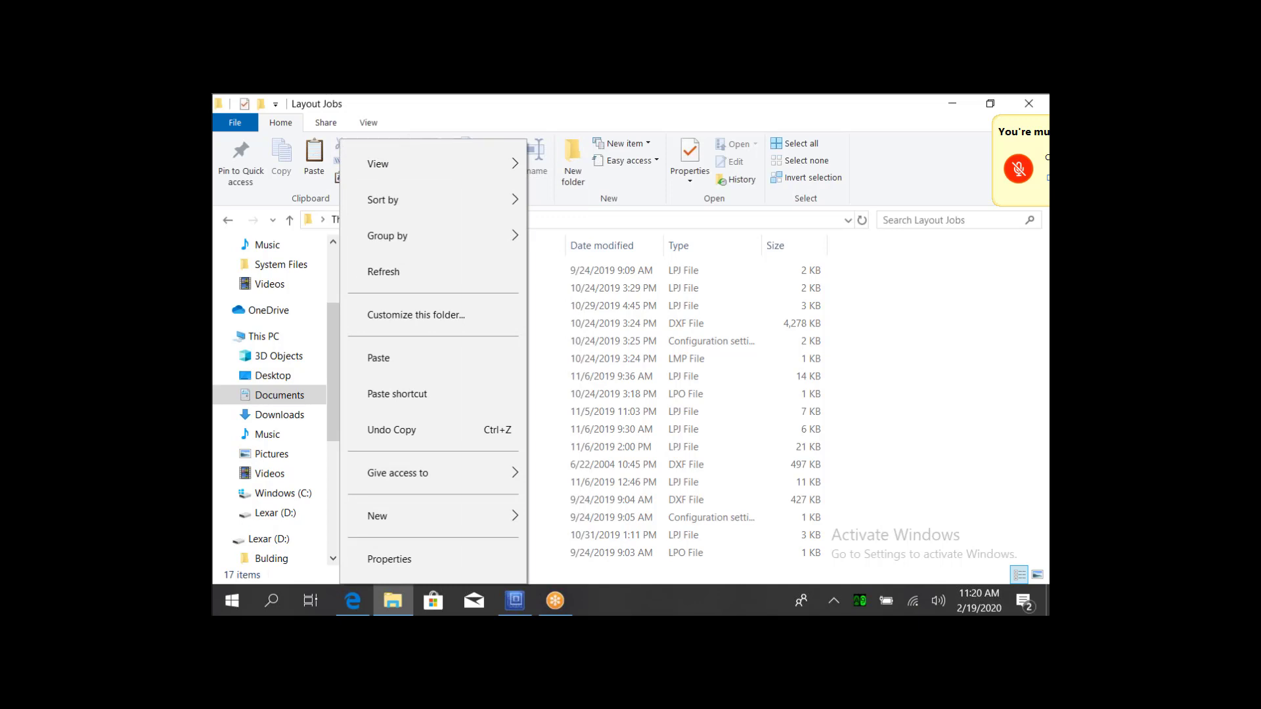
{"action": "key", "text": "p"}
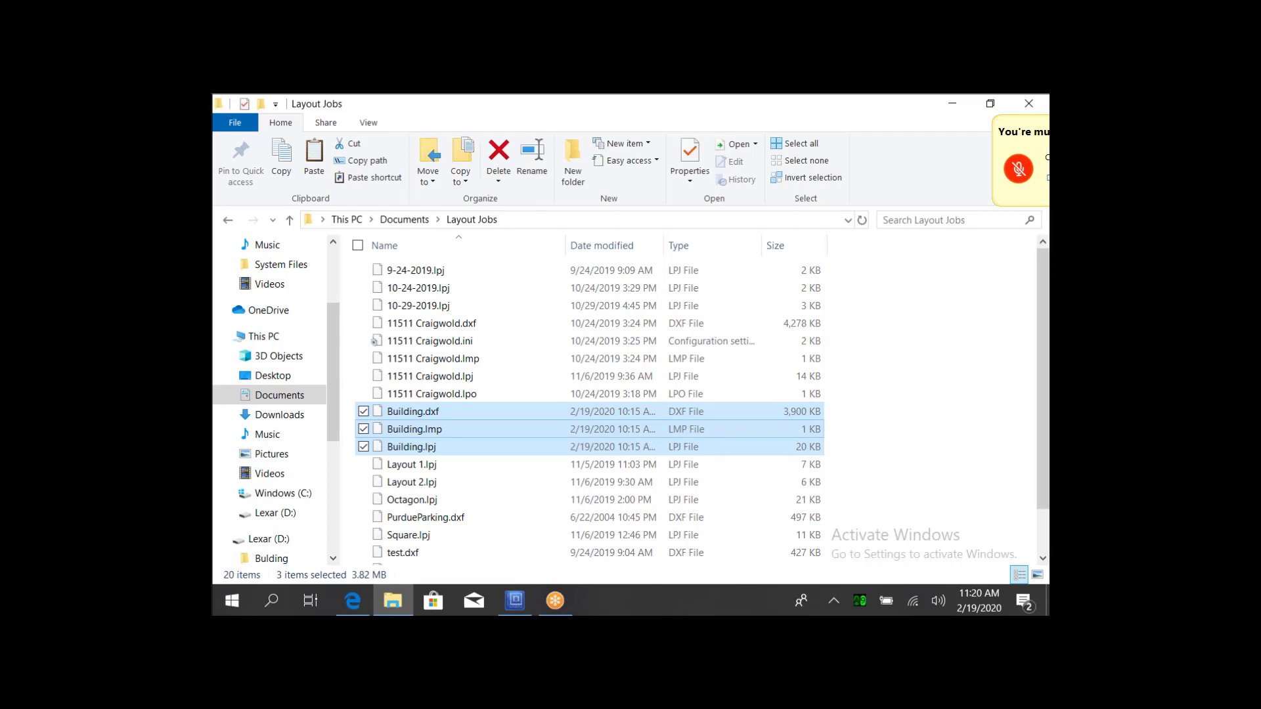
{"action": "key", "text": "alt+Tab"}
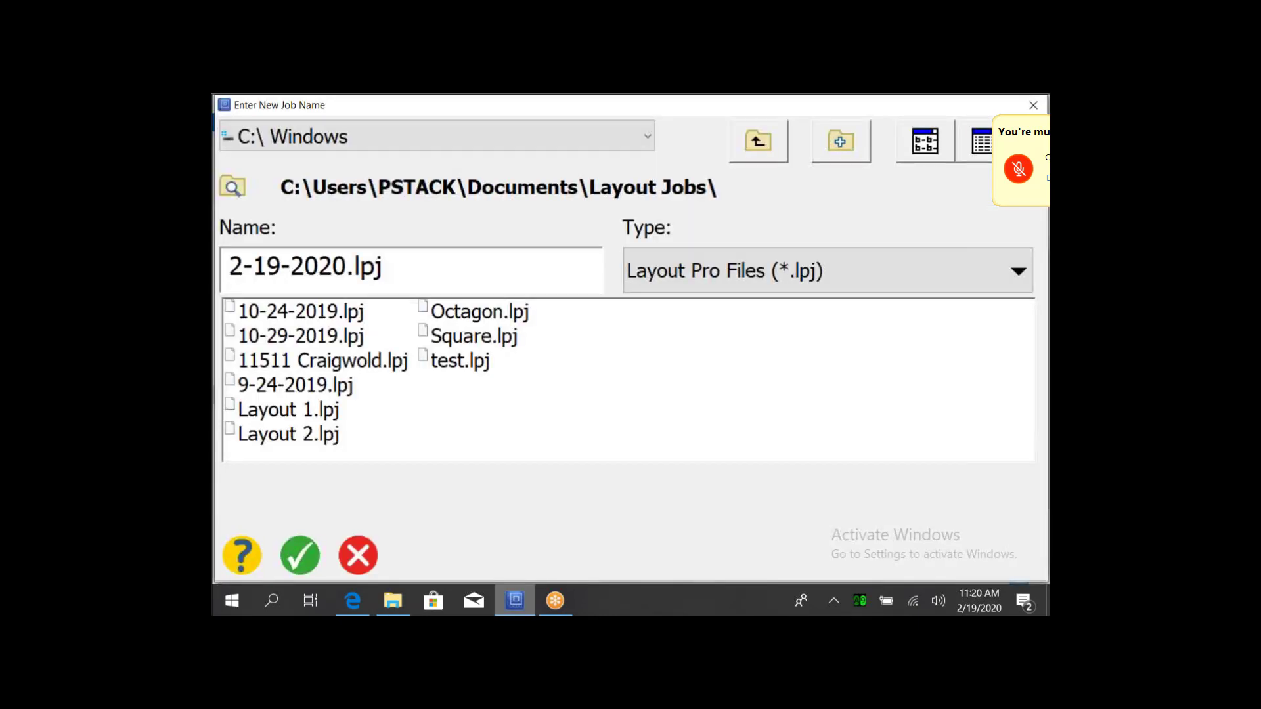
Skip the new job and switch the current job from Octagon to Building.lpj, accepting its description.
{"action": "left_click", "coordinate": [358, 555]}
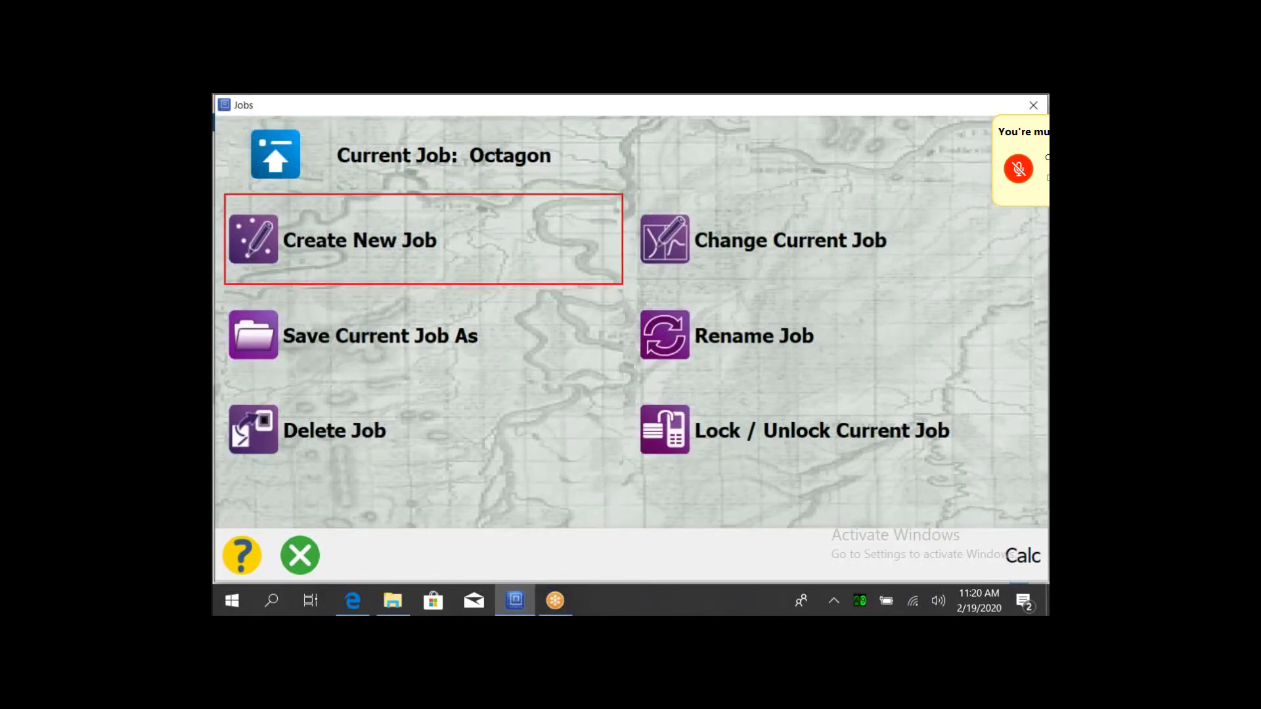
{"action": "left_click", "coordinate": [762, 239]}
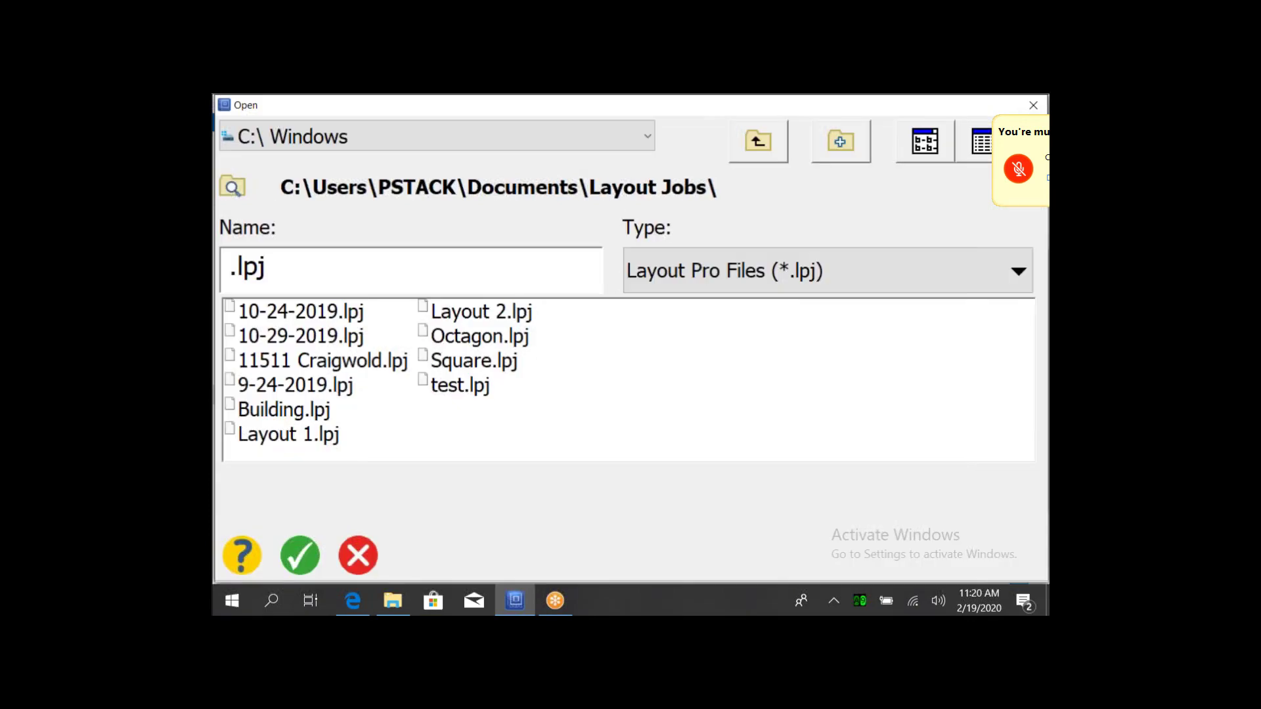
{"action": "type", "text": "Building"}
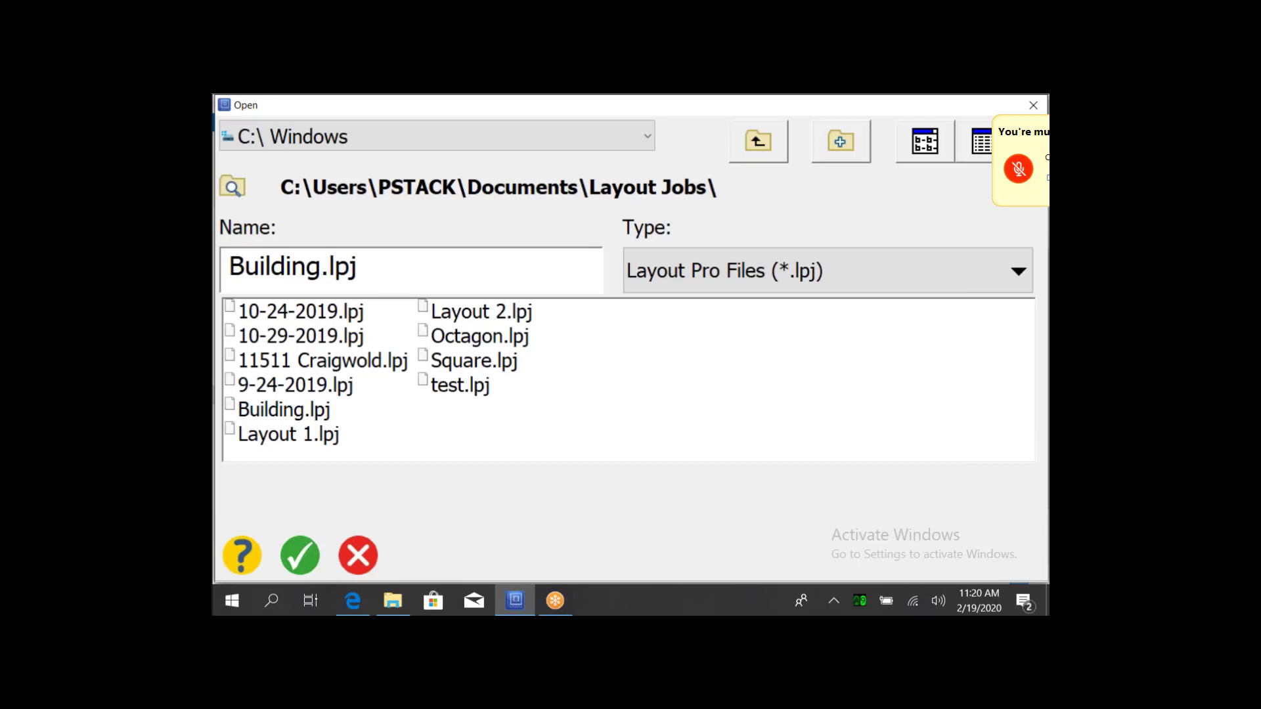
{"action": "key", "text": "Return"}
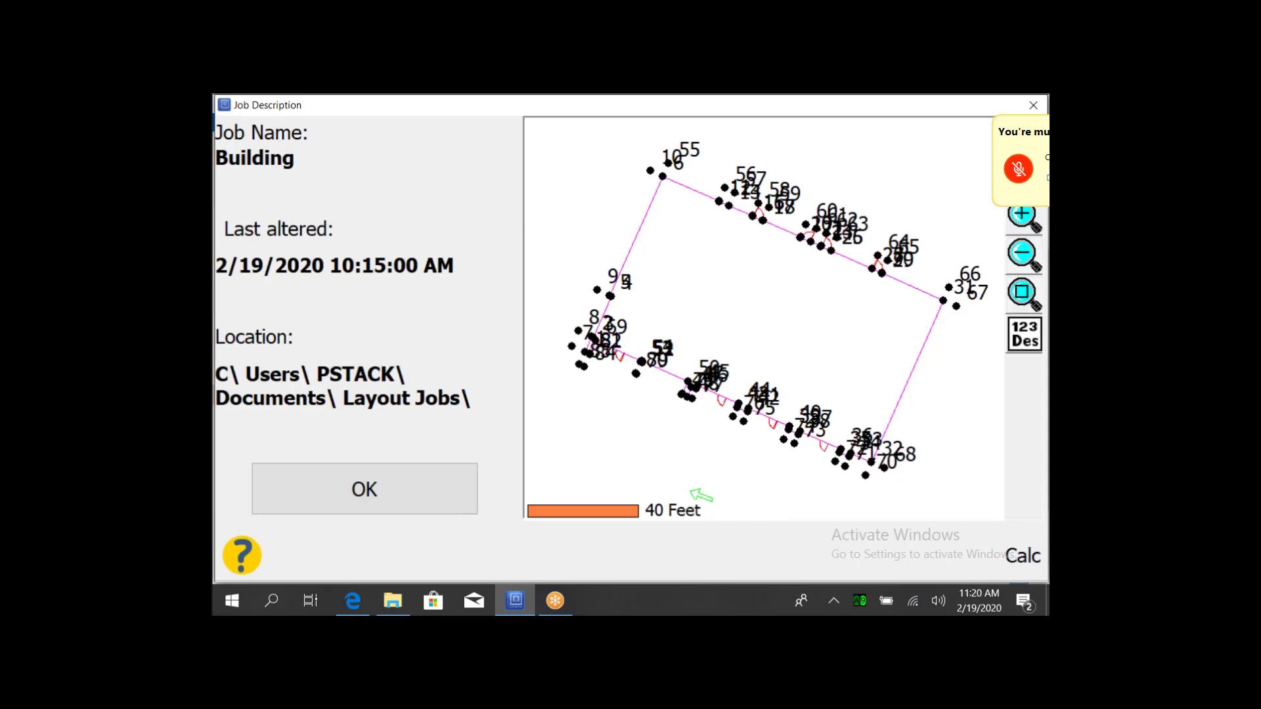
{"action": "key", "text": "Return"}
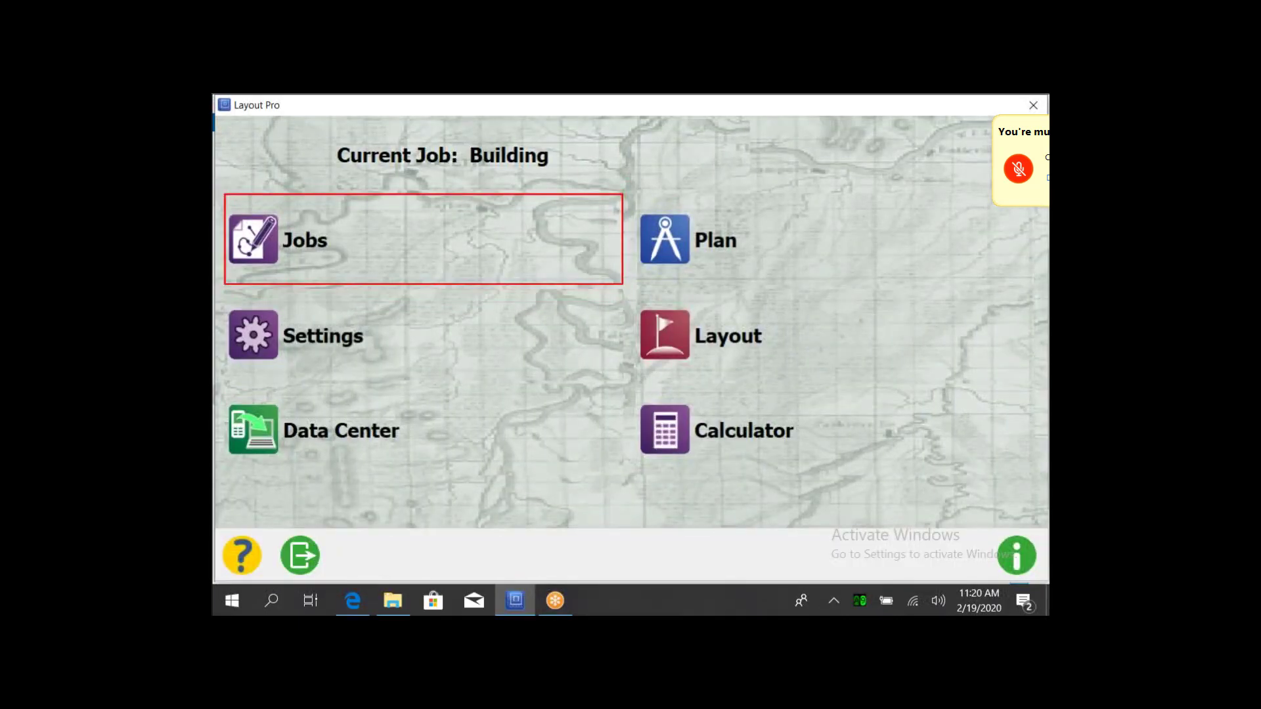